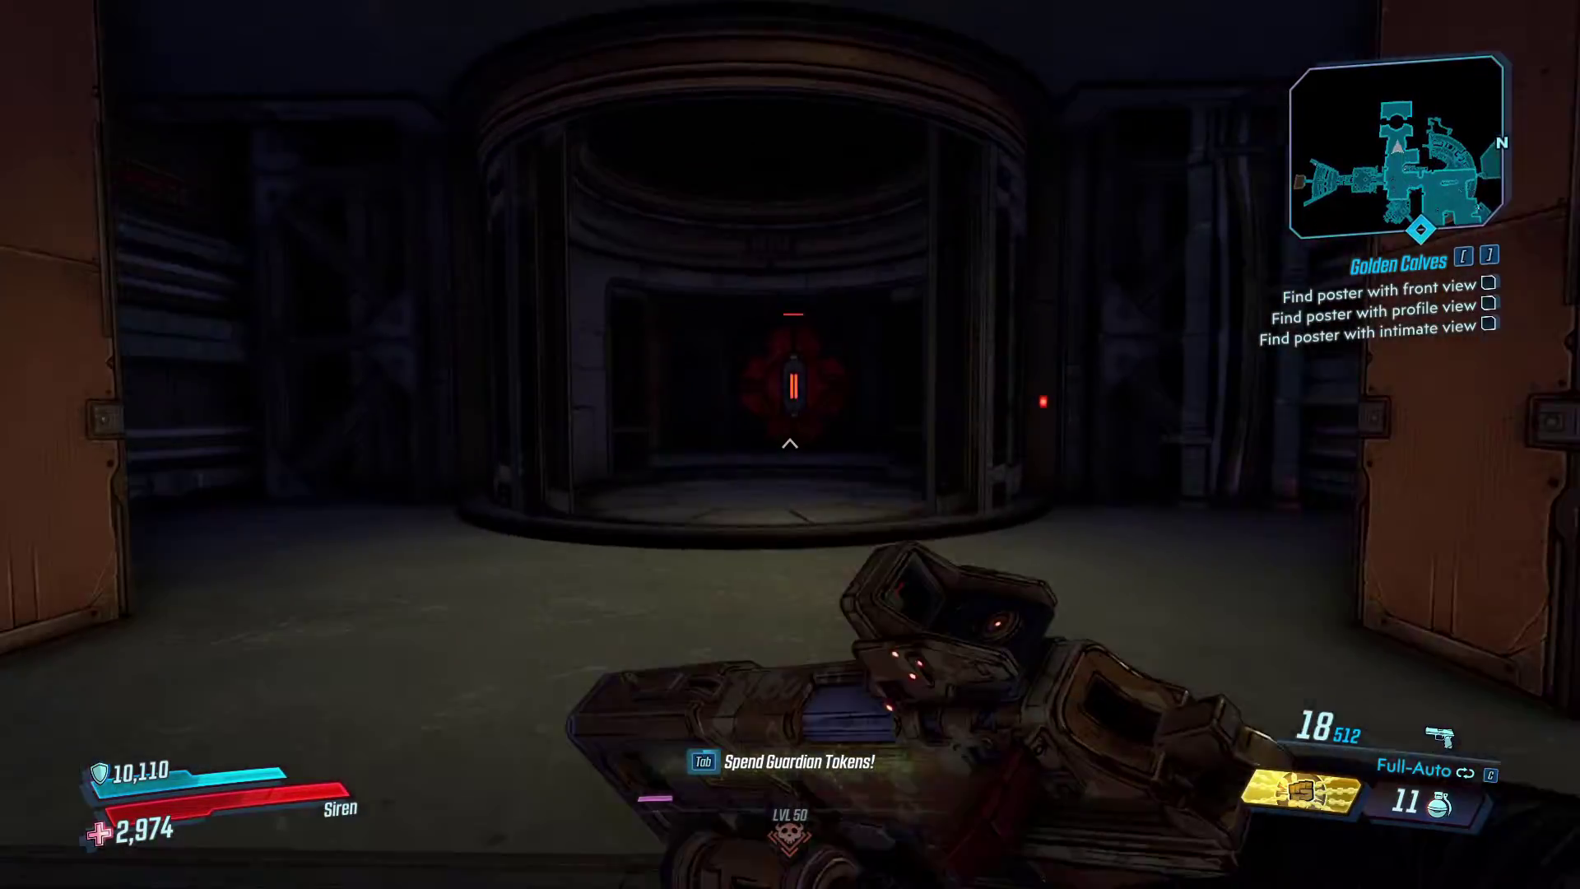
{"action": "key", "text": "w"}
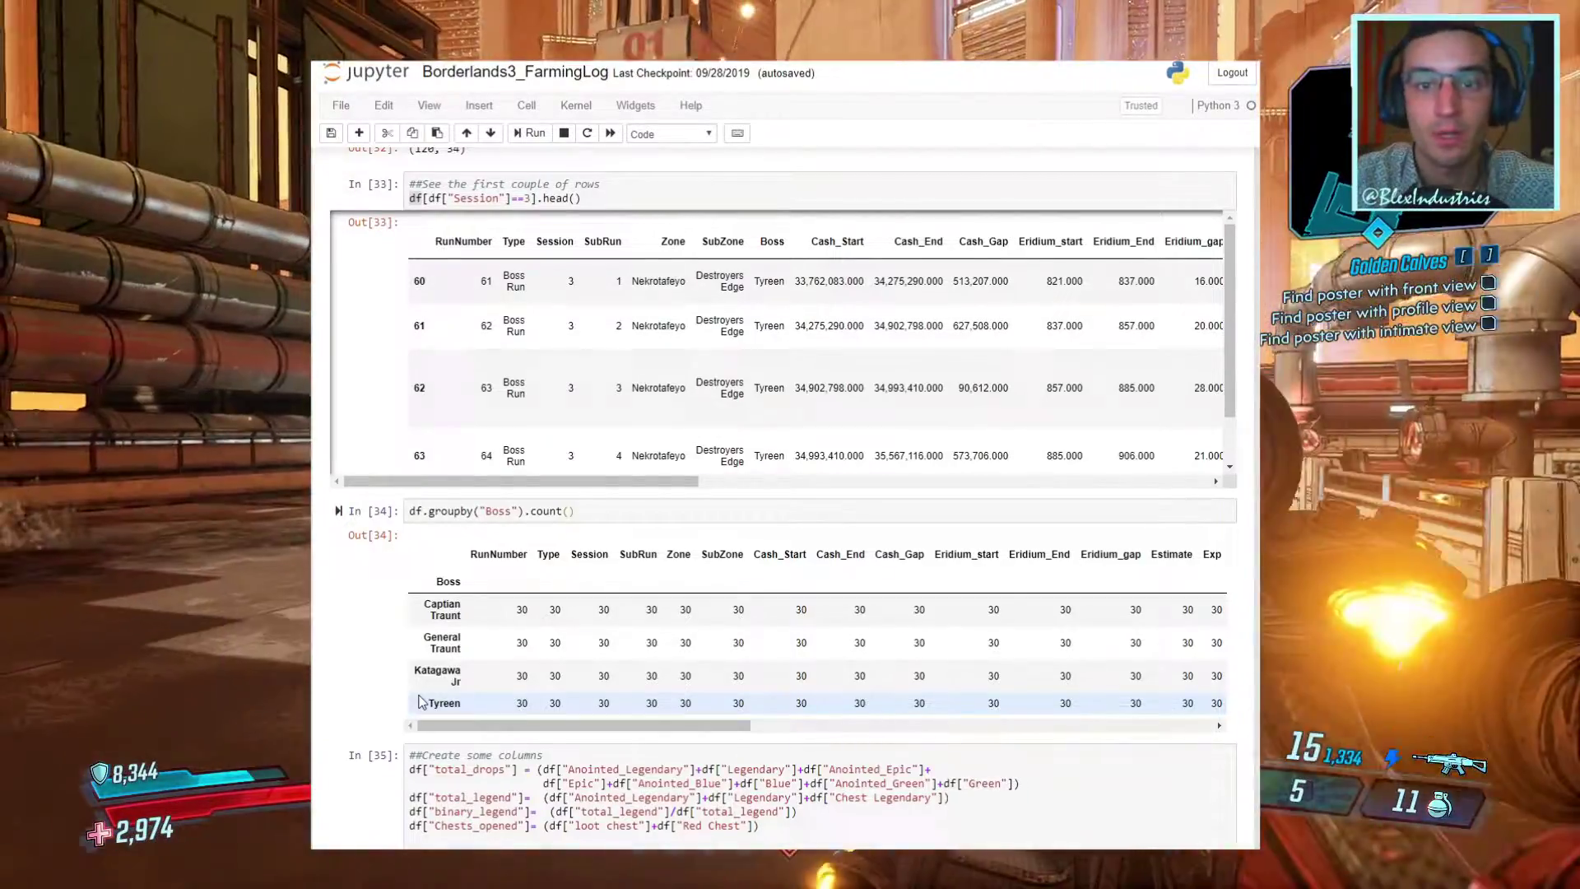
Step: Review the notebook cells that create the columns, time gaps, grouped data and extra metrics, down to the per-boss summary table
{"action": "scroll", "coordinate": [353, 594], "scroll_direction": "down", "scroll_amount": 5}
{"action": "scroll", "coordinate": [354, 594], "scroll_direction": "down", "scroll_amount": 4}
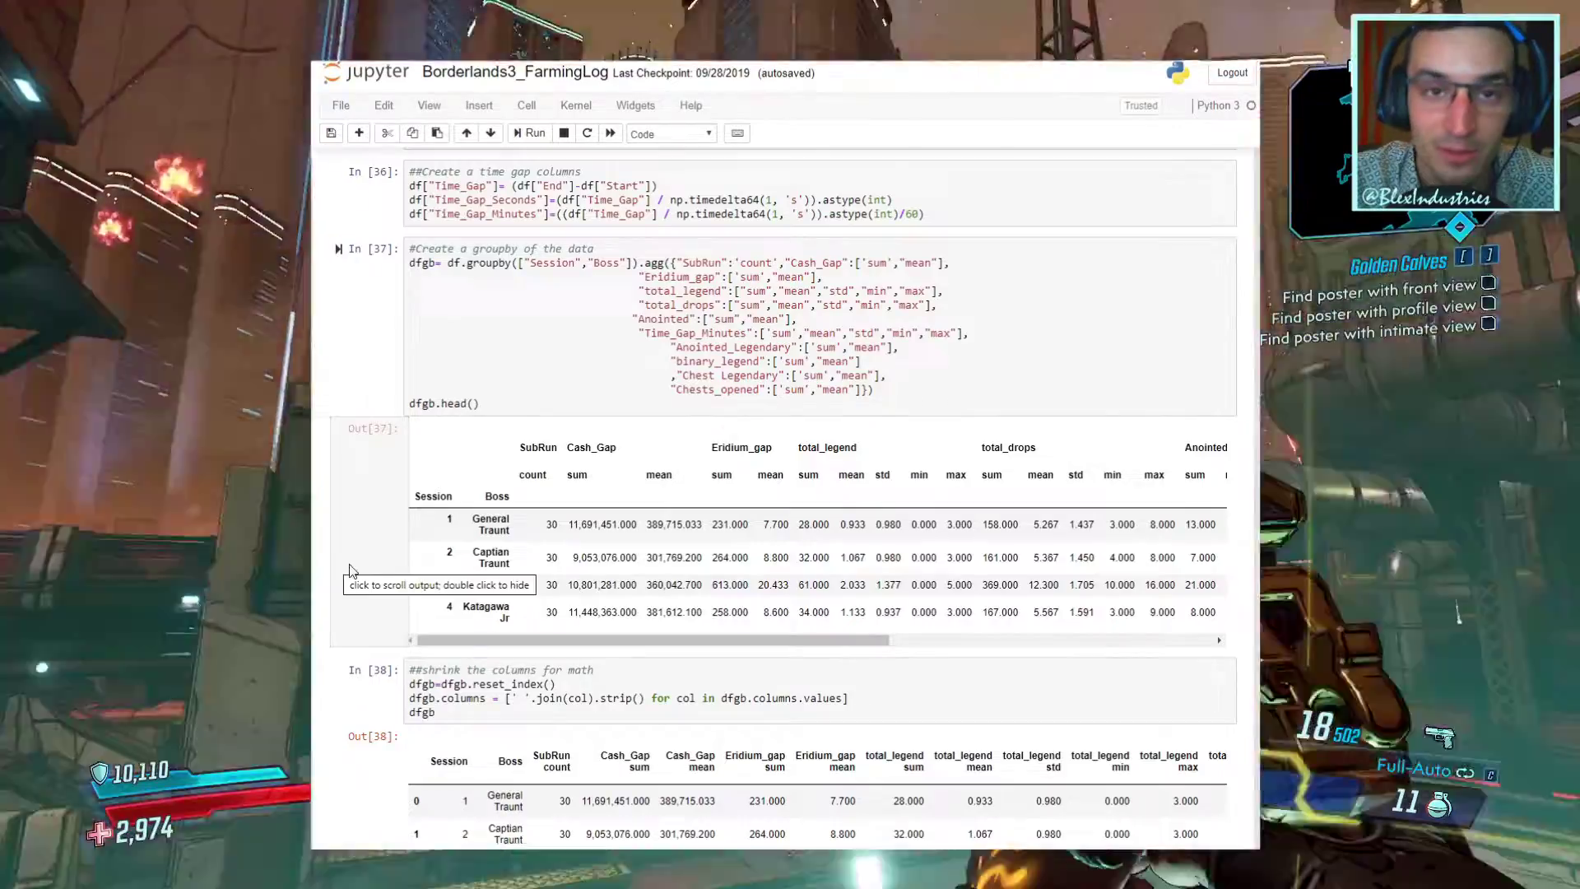
{"action": "scroll", "coordinate": [440, 585], "scroll_direction": "down", "scroll_amount": 2}
{"action": "scroll", "coordinate": [441, 586], "scroll_direction": "down", "scroll_amount": 10}
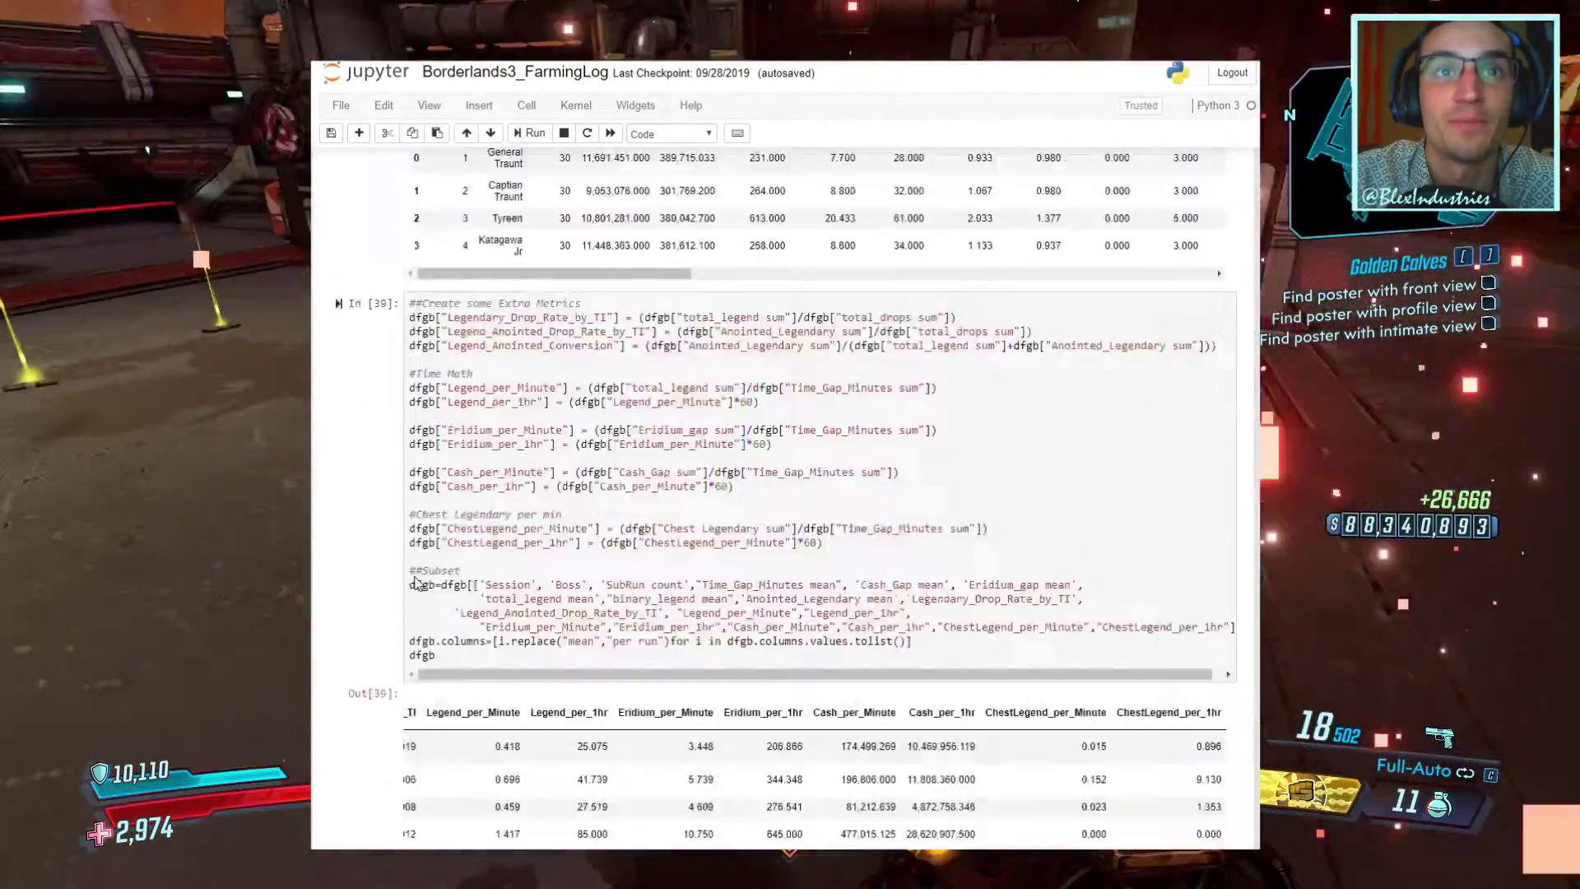
{"action": "scroll", "coordinate": [413, 576], "scroll_direction": "up", "scroll_amount": 8}
{"action": "scroll", "coordinate": [413, 576], "scroll_direction": "down", "scroll_amount": 7}
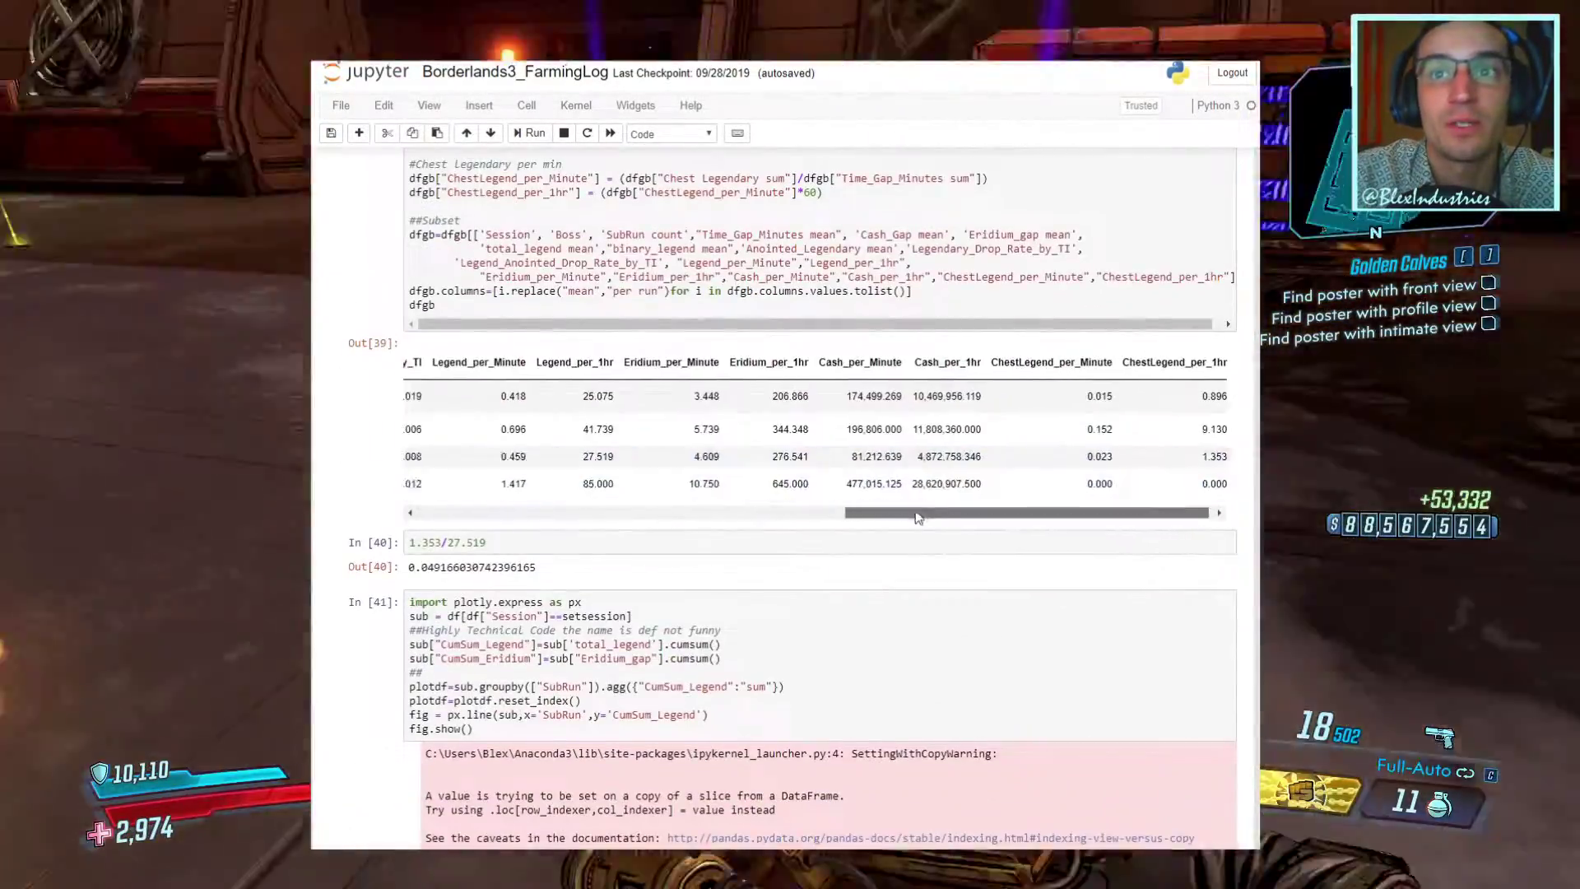
Step: Examine the per-boss summary table across its columns, from the per-run averages to the per-minute and per-hour rates
{"action": "scroll", "coordinate": [530, 491], "scroll_direction": "left", "scroll_amount": 5}
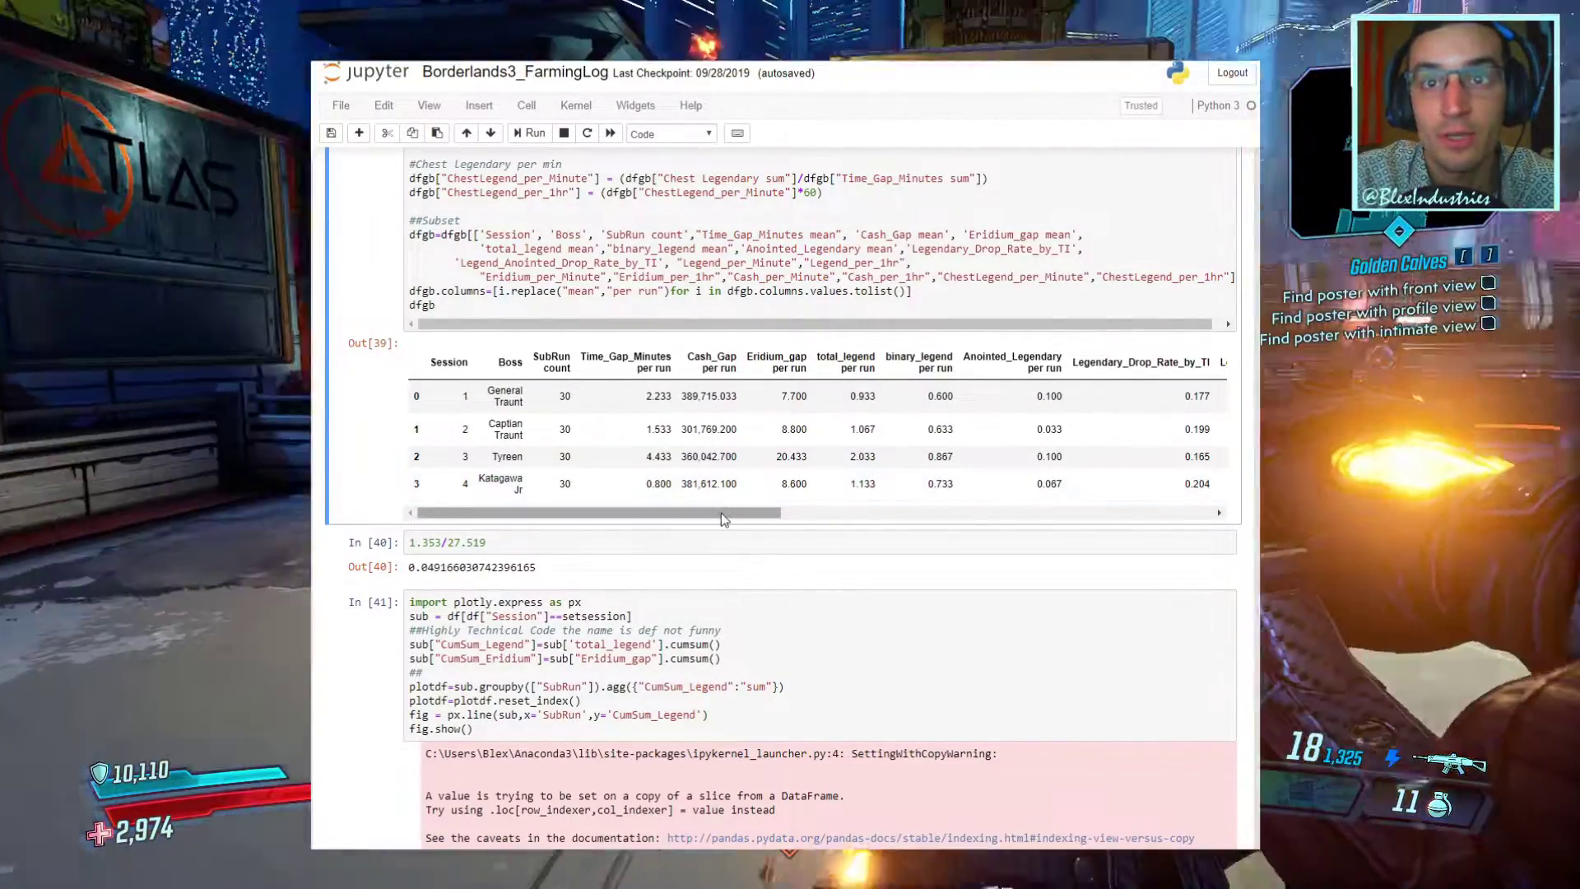
{"action": "left_click_drag", "start_coordinate": [721, 511], "coordinate": [743, 515]}
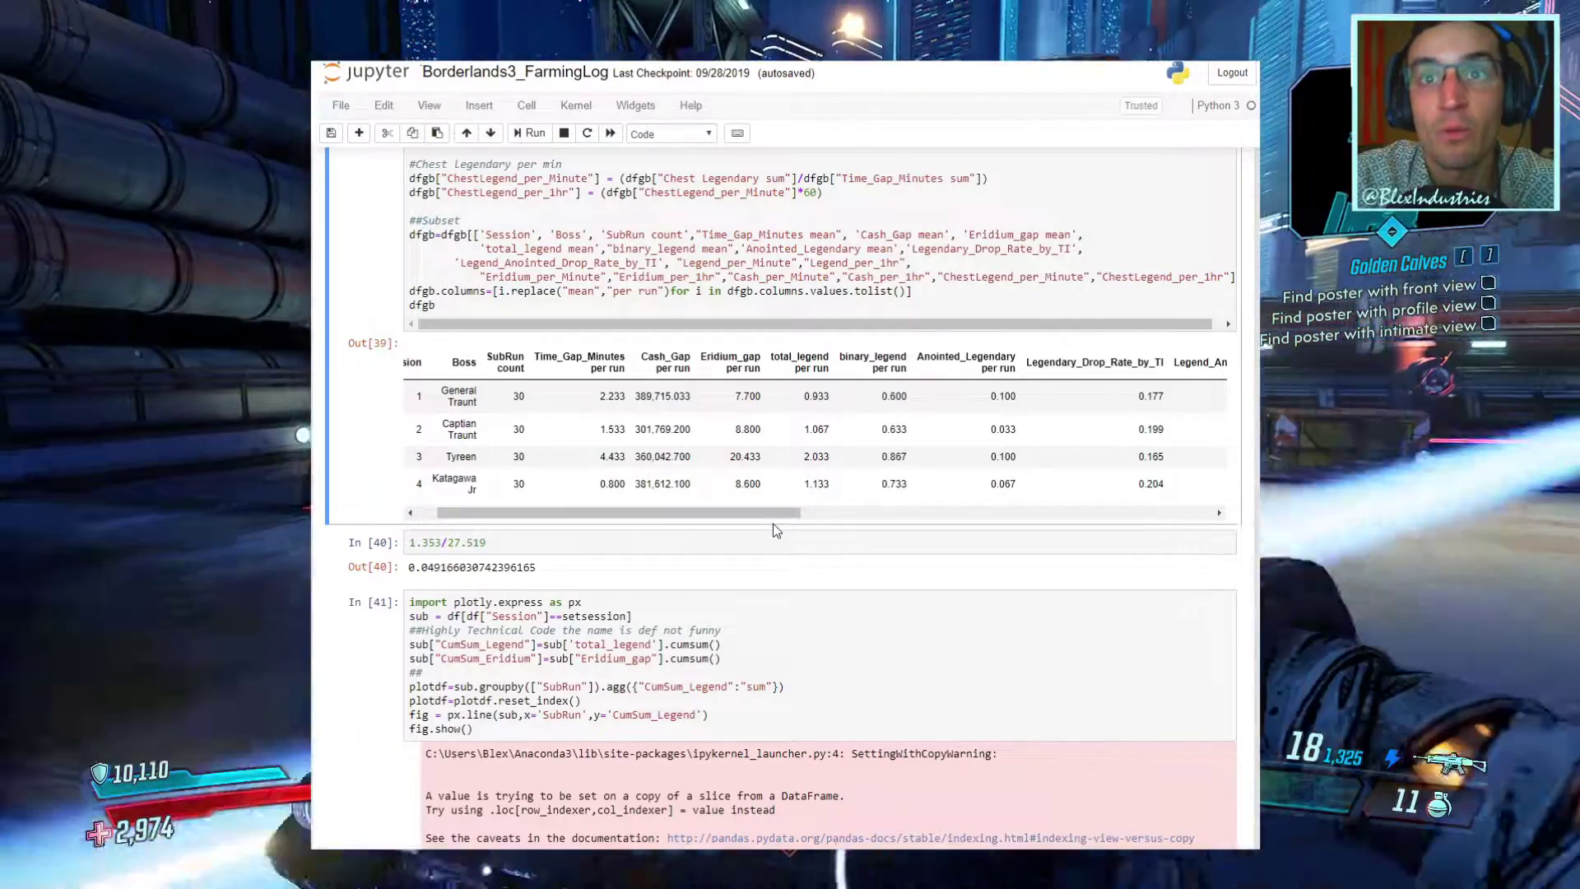
{"action": "left_click_drag", "start_coordinate": [778, 519], "coordinate": [833, 517]}
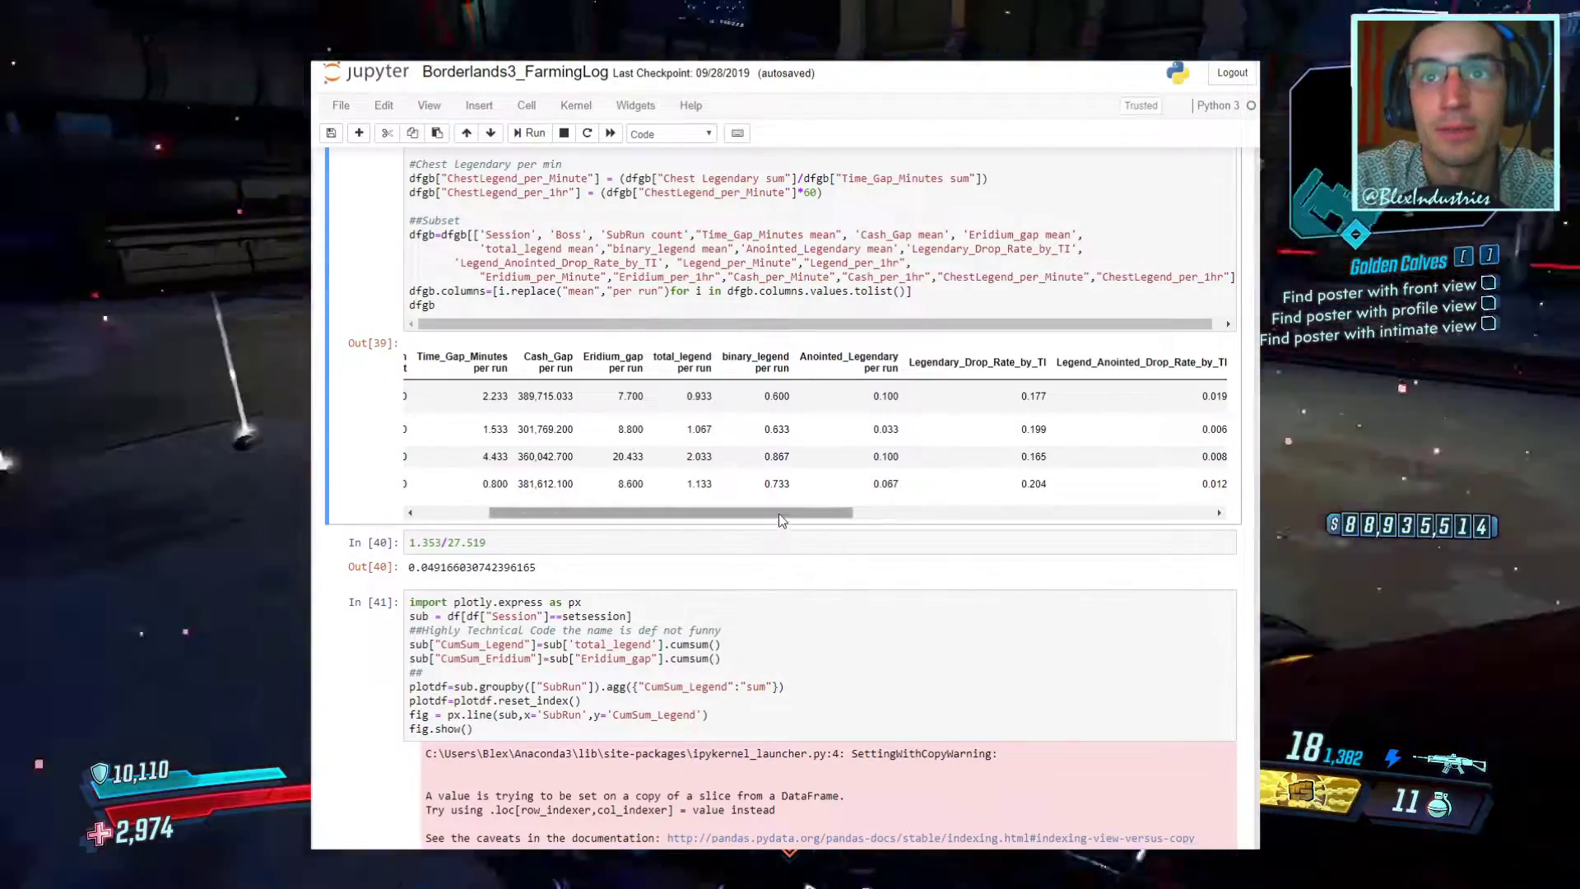
{"action": "left_click_drag", "start_coordinate": [783, 518], "coordinate": [1029, 534]}
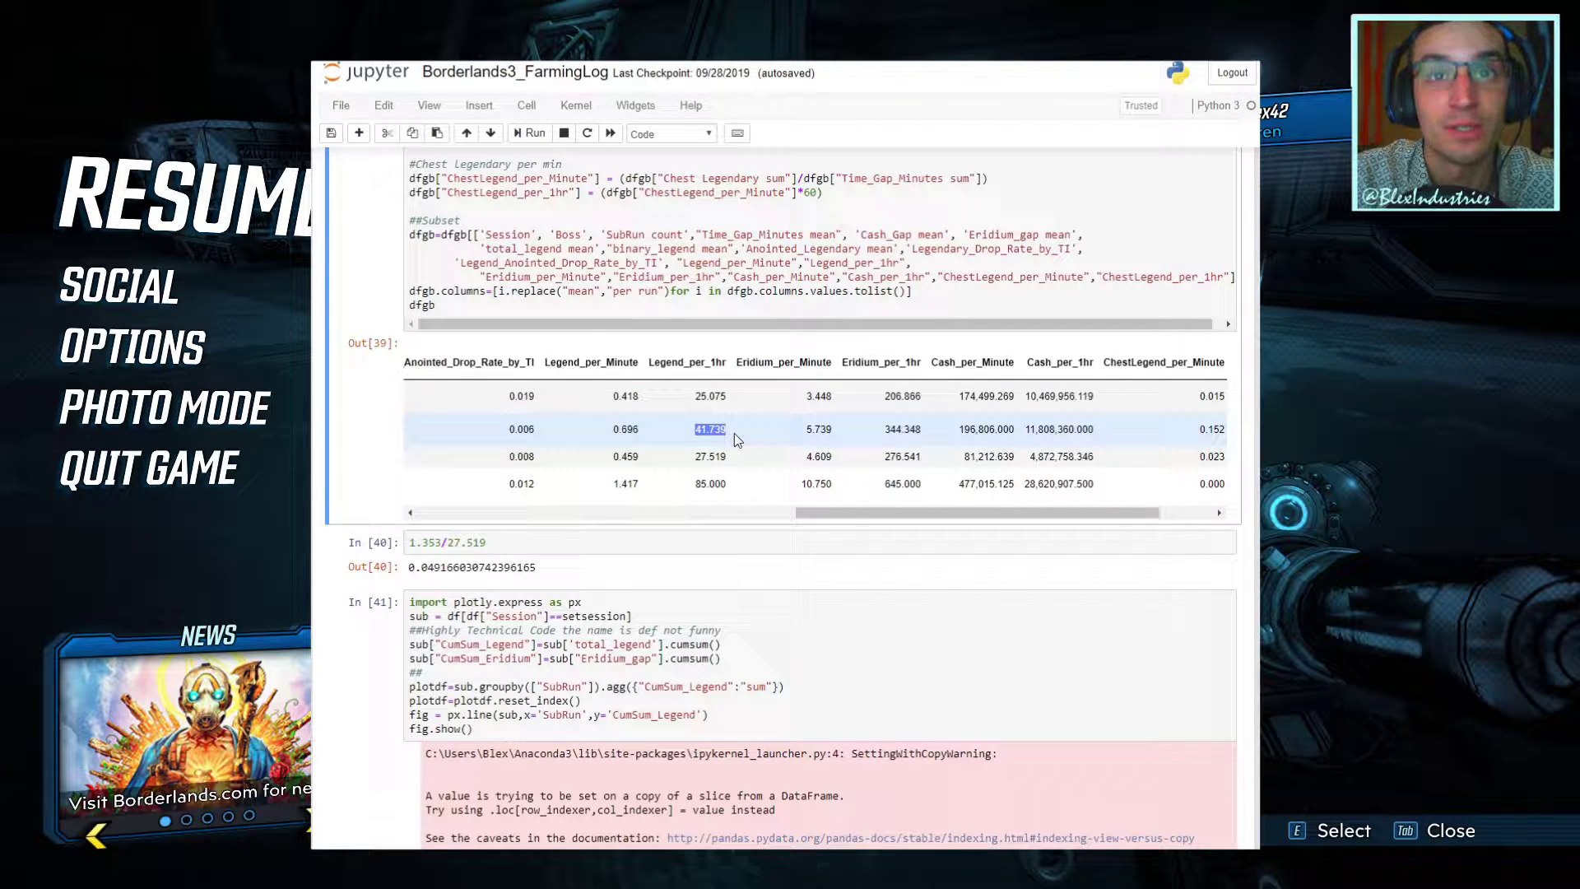
Step: Compare the bosses' legendary drop rates with their Legend_per_1hr figures in the summary table
{"action": "scroll", "coordinate": [734, 433], "scroll_direction": "left", "scroll_amount": 10}
{"action": "scroll", "coordinate": [505, 426], "scroll_direction": "right", "scroll_amount": 10}
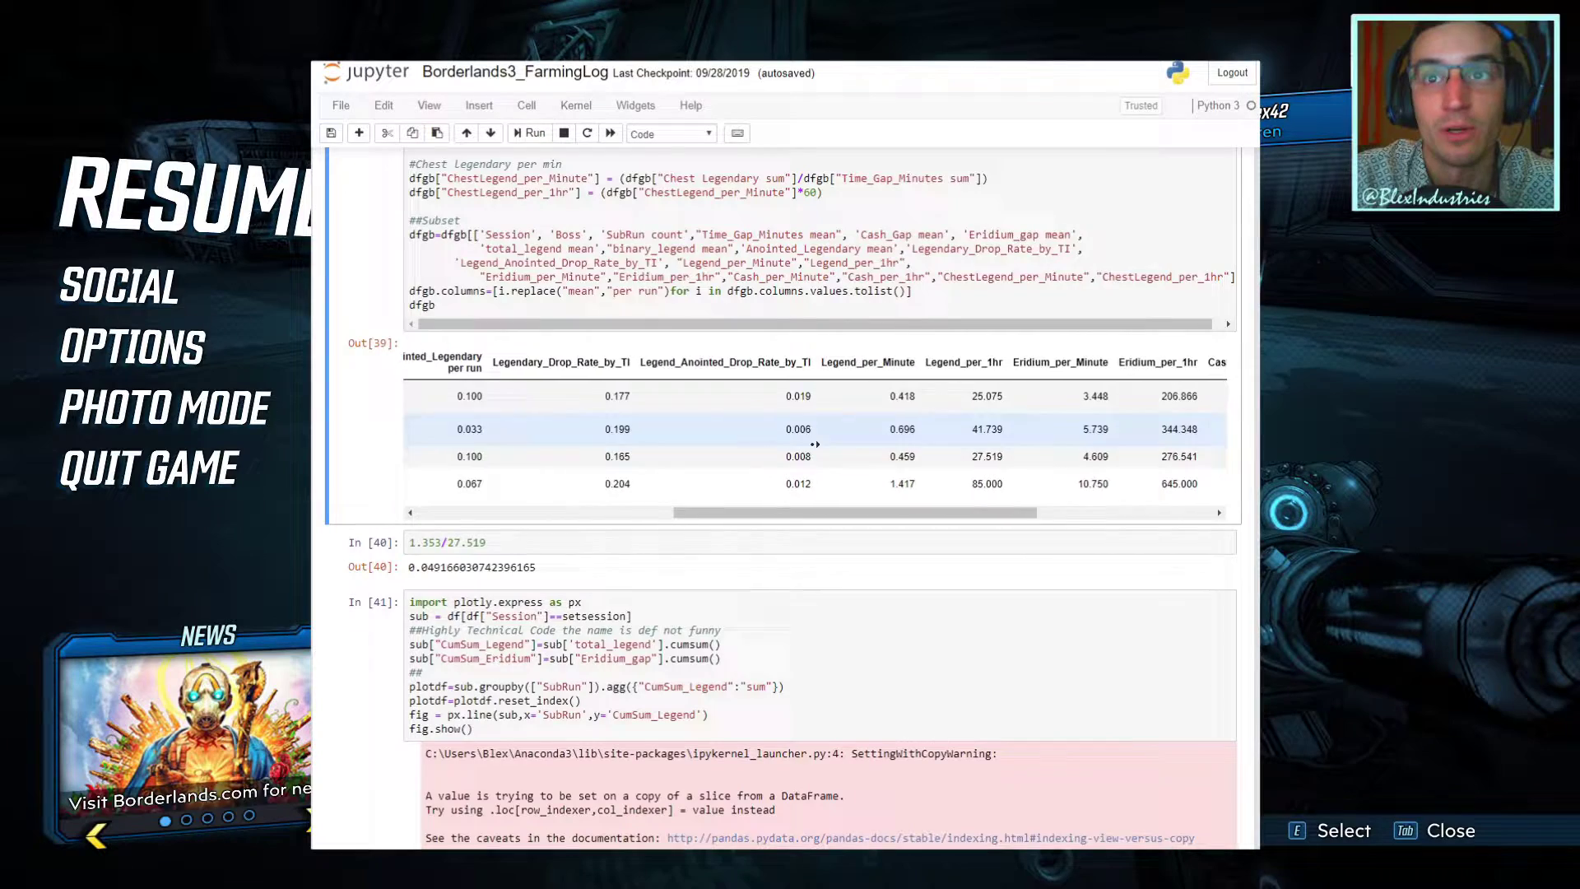
{"action": "scroll", "coordinate": [954, 451], "scroll_direction": "left", "scroll_amount": 3}
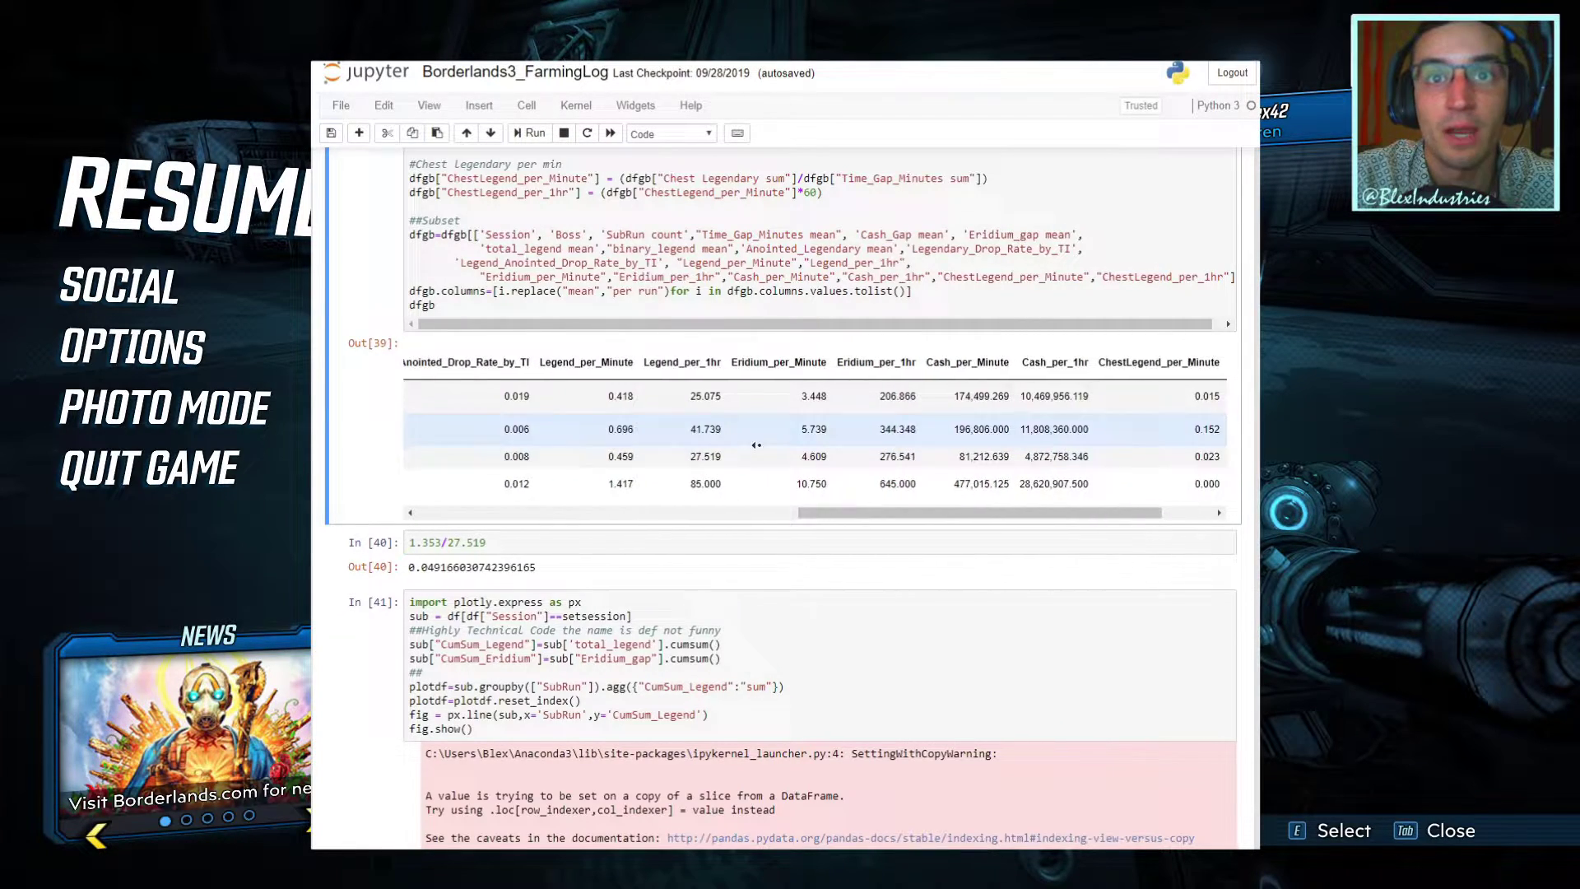
{"action": "scroll", "coordinate": [546, 398], "scroll_direction": "left", "scroll_amount": 5}
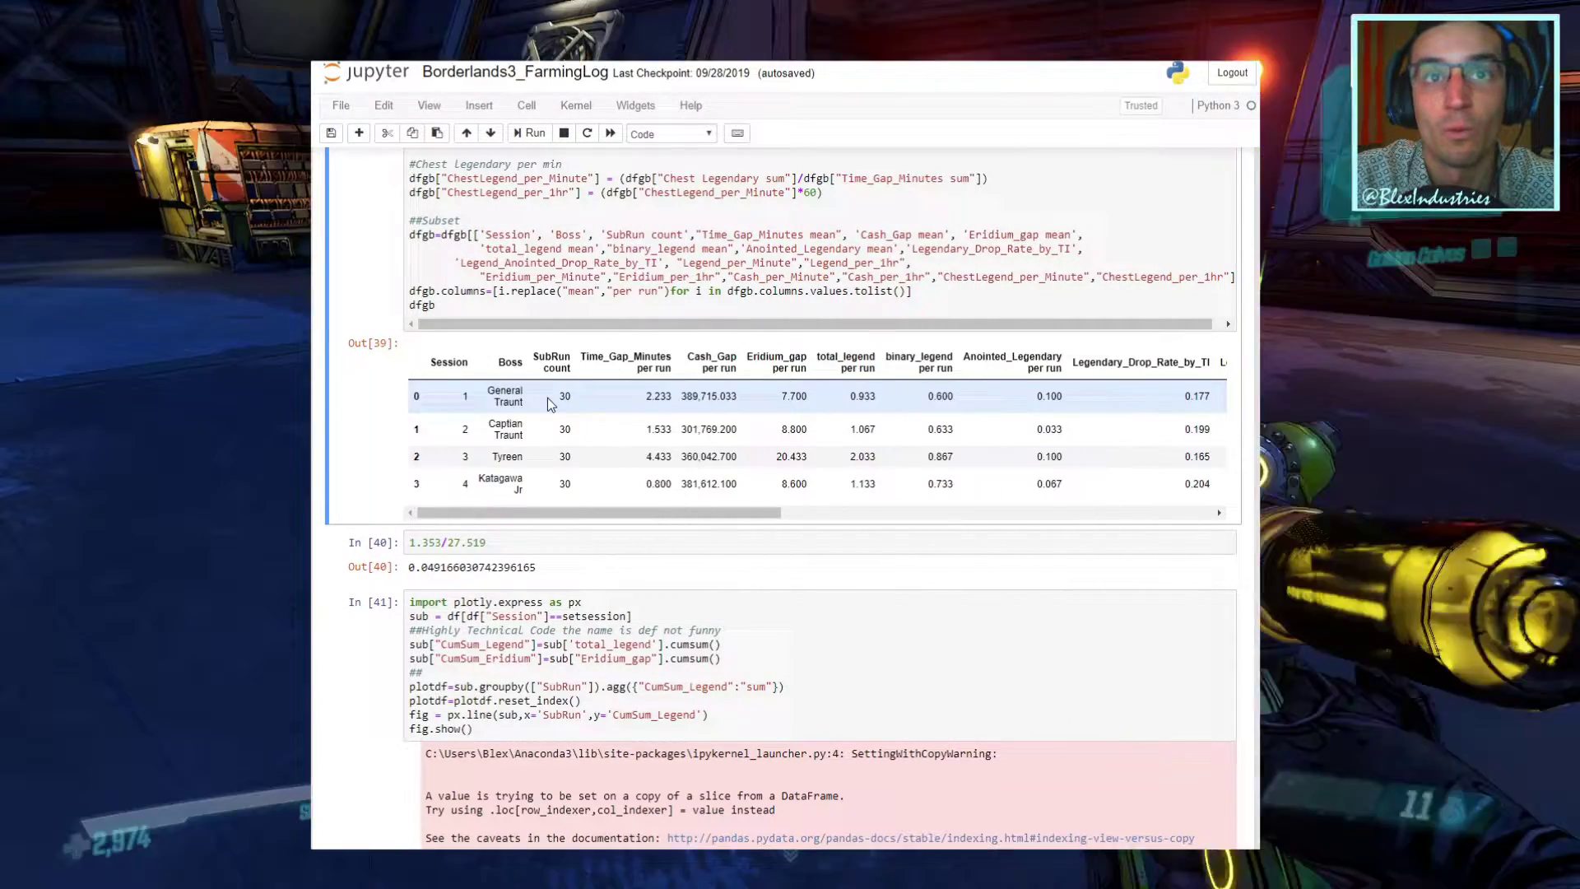
Step: Compare the bosses' Eridium rates in the summary table, highlighting Katagawa Jr's Eridium_per_Minute value
{"action": "scroll", "coordinate": [794, 411], "scroll_direction": "right", "scroll_amount": 10}
{"action": "scroll", "coordinate": [765, 416], "scroll_direction": "left", "scroll_amount": 2}
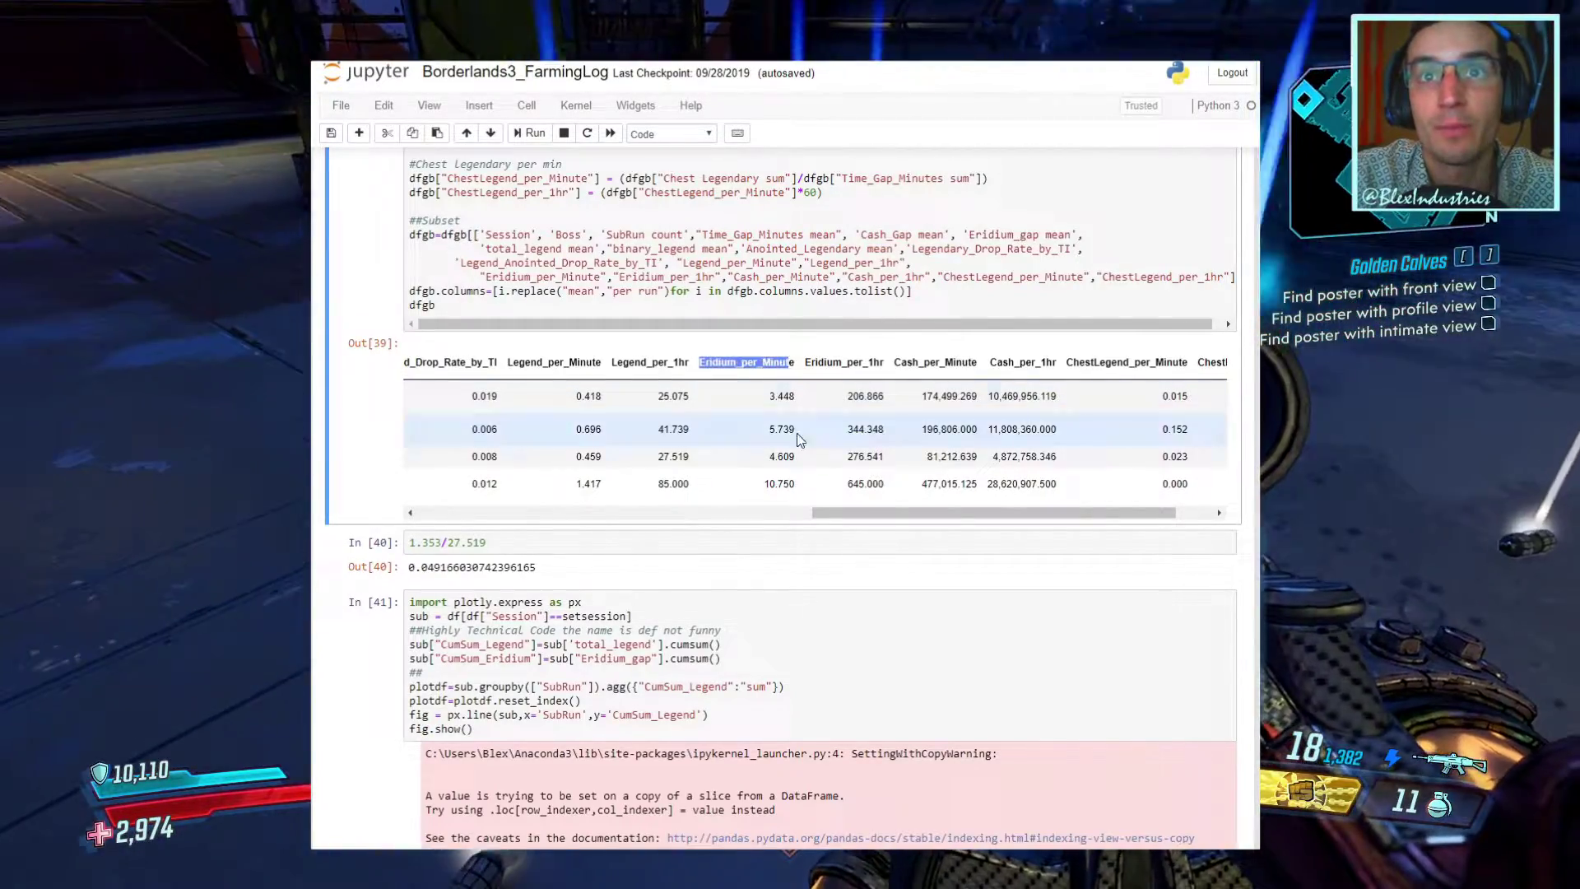
{"action": "double_click", "coordinate": [773, 484]}
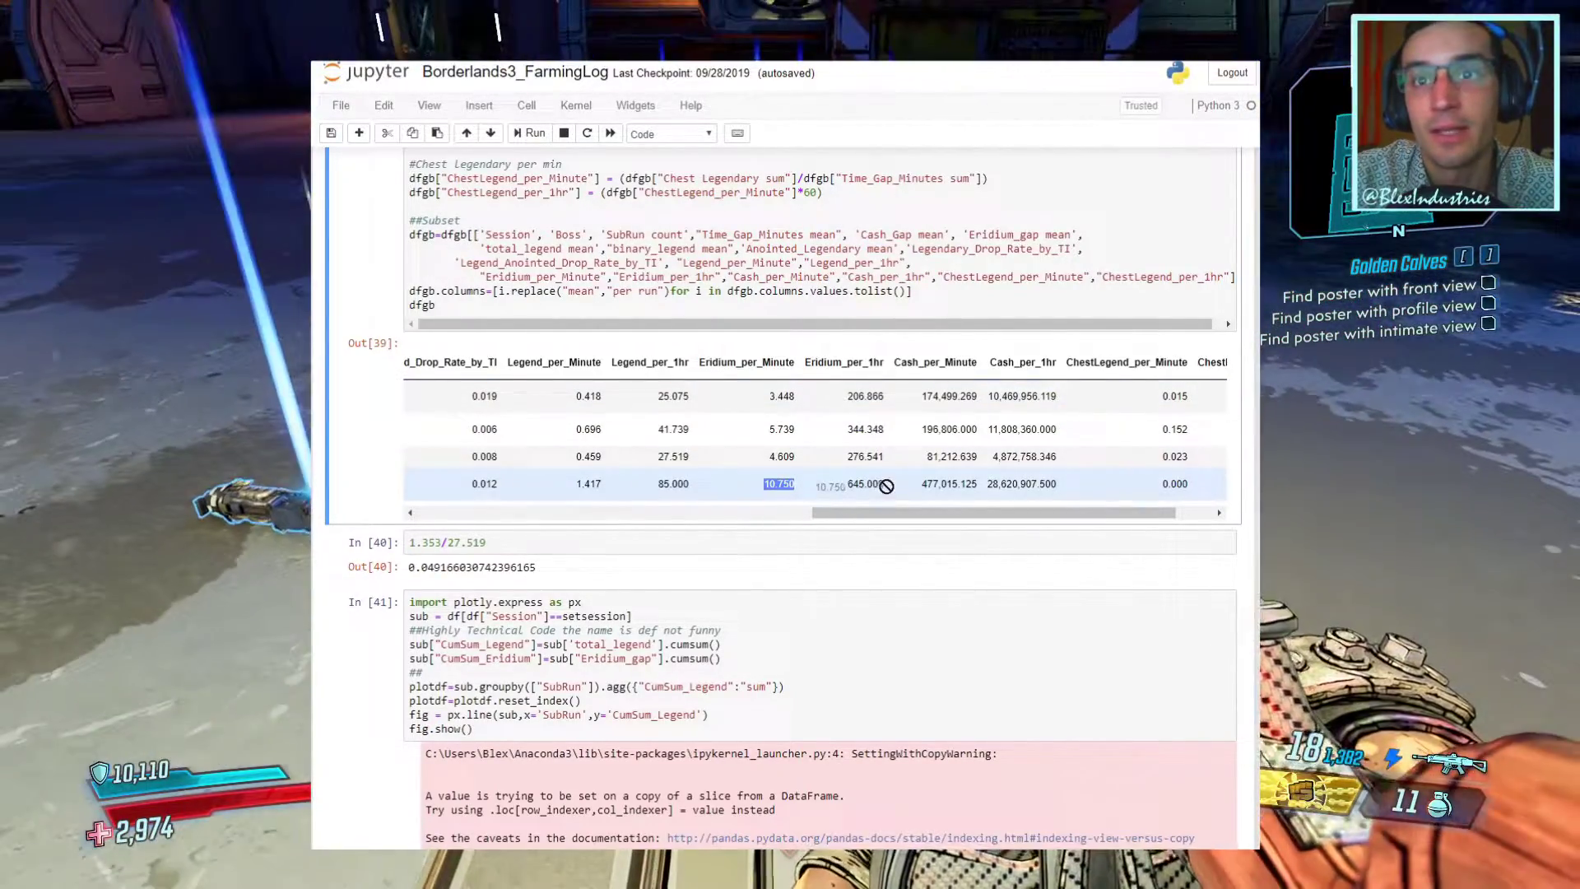
{"action": "left_click", "coordinate": [891, 494]}
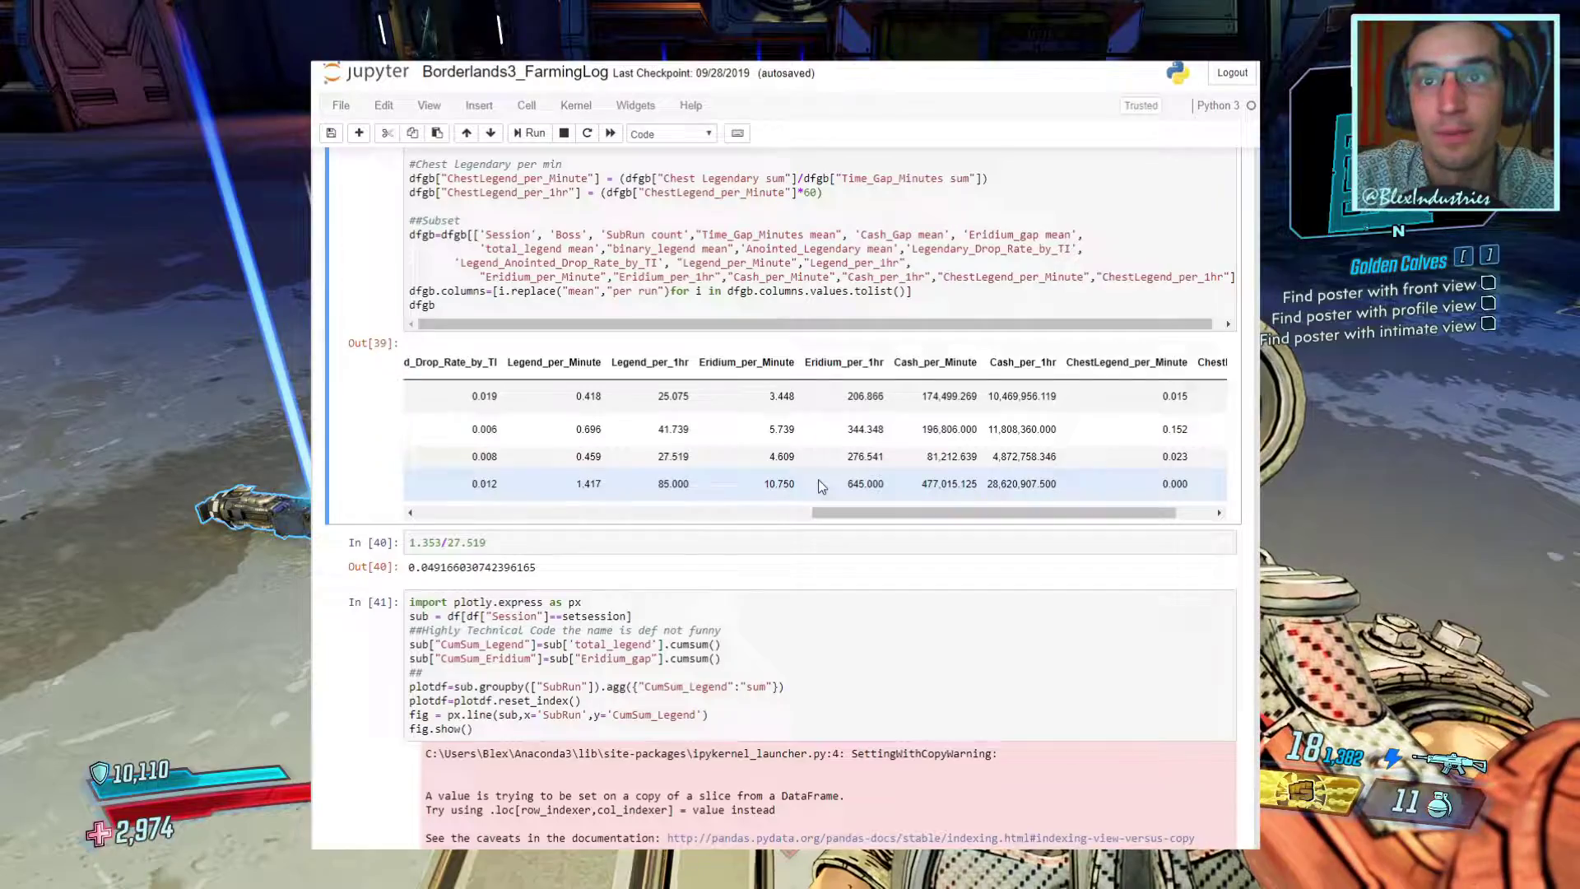
Step: Examine the summary table's cash and chest legendary rates per boss, highlighting Katagawa Jr's two ChestLegend values
{"action": "scroll", "coordinate": [746, 422], "scroll_direction": "left", "scroll_amount": 5}
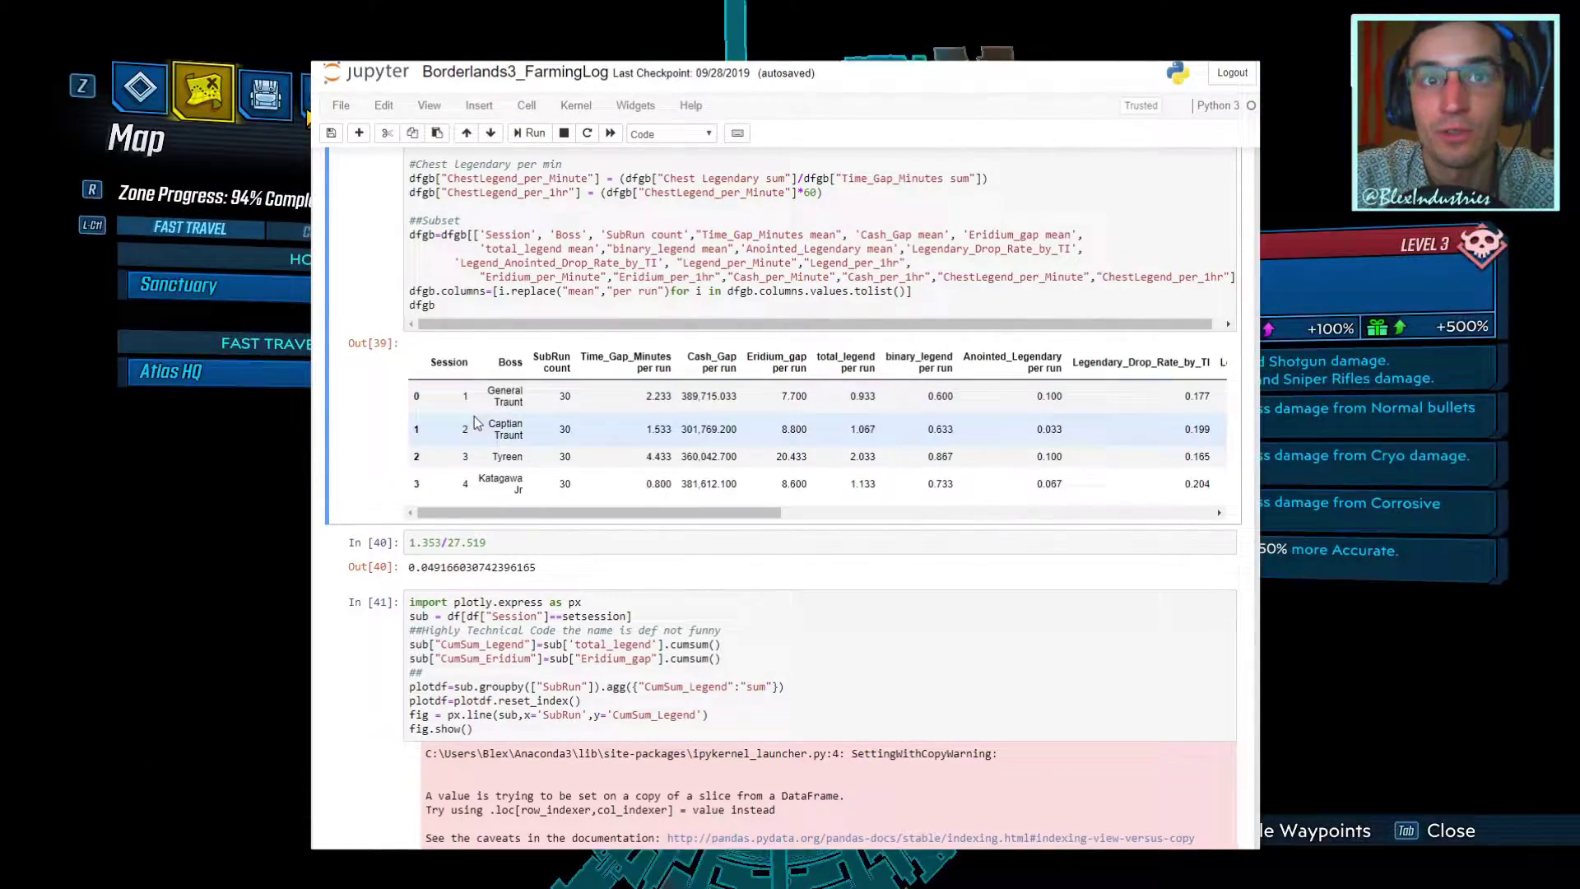
{"action": "scroll", "coordinate": [745, 422], "scroll_direction": "right", "scroll_amount": 5}
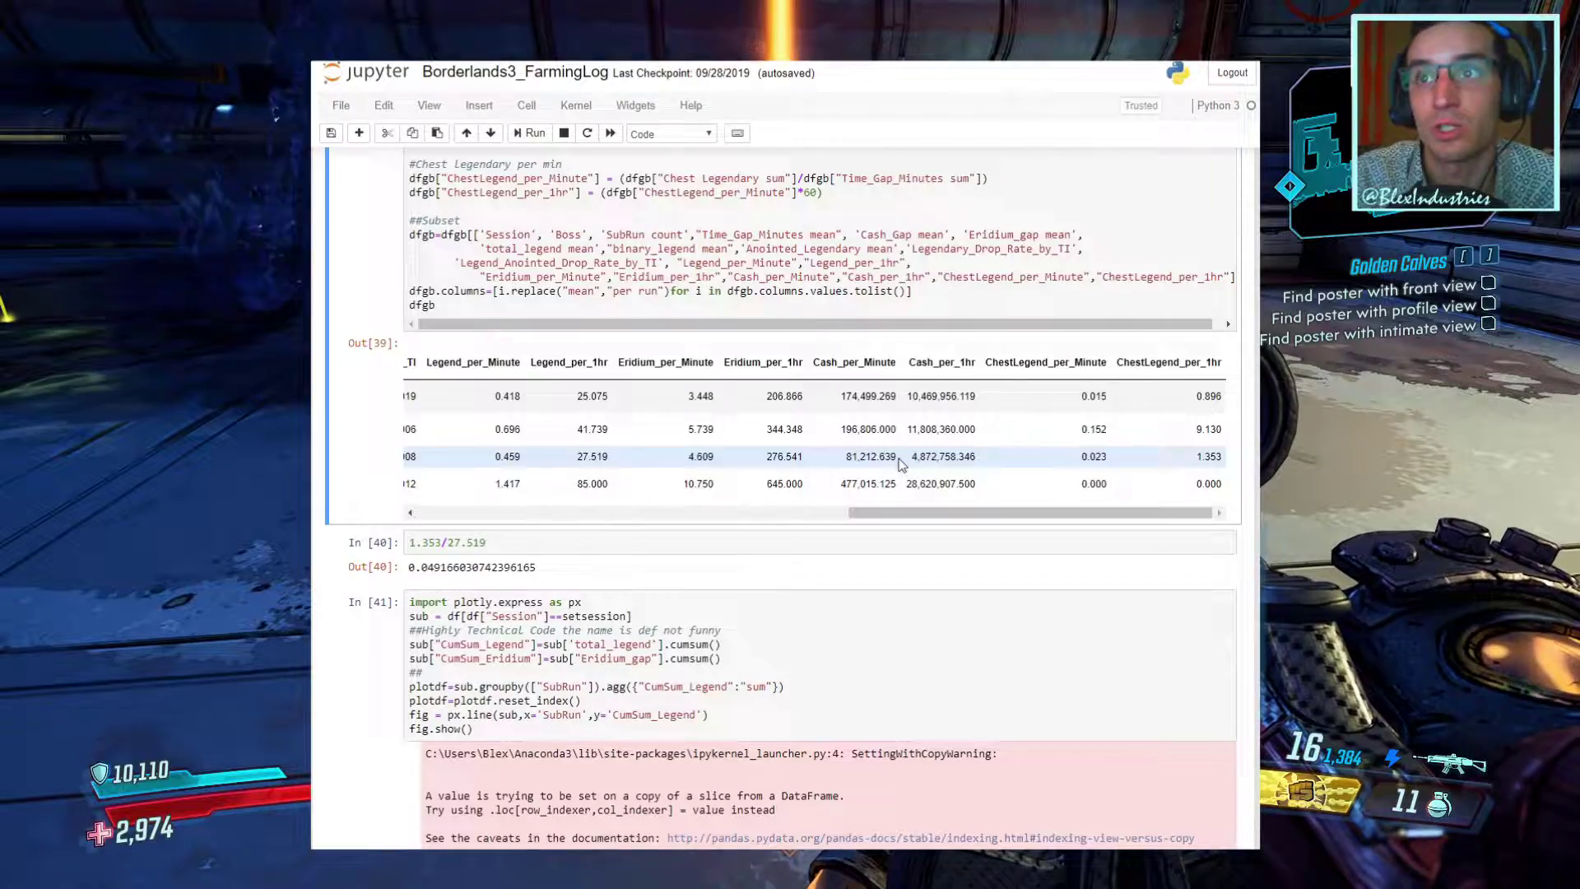
{"action": "scroll", "coordinate": [1094, 485], "scroll_direction": "left", "scroll_amount": 2}
{"action": "scroll", "coordinate": [1095, 514], "scroll_direction": "right", "scroll_amount": 2}
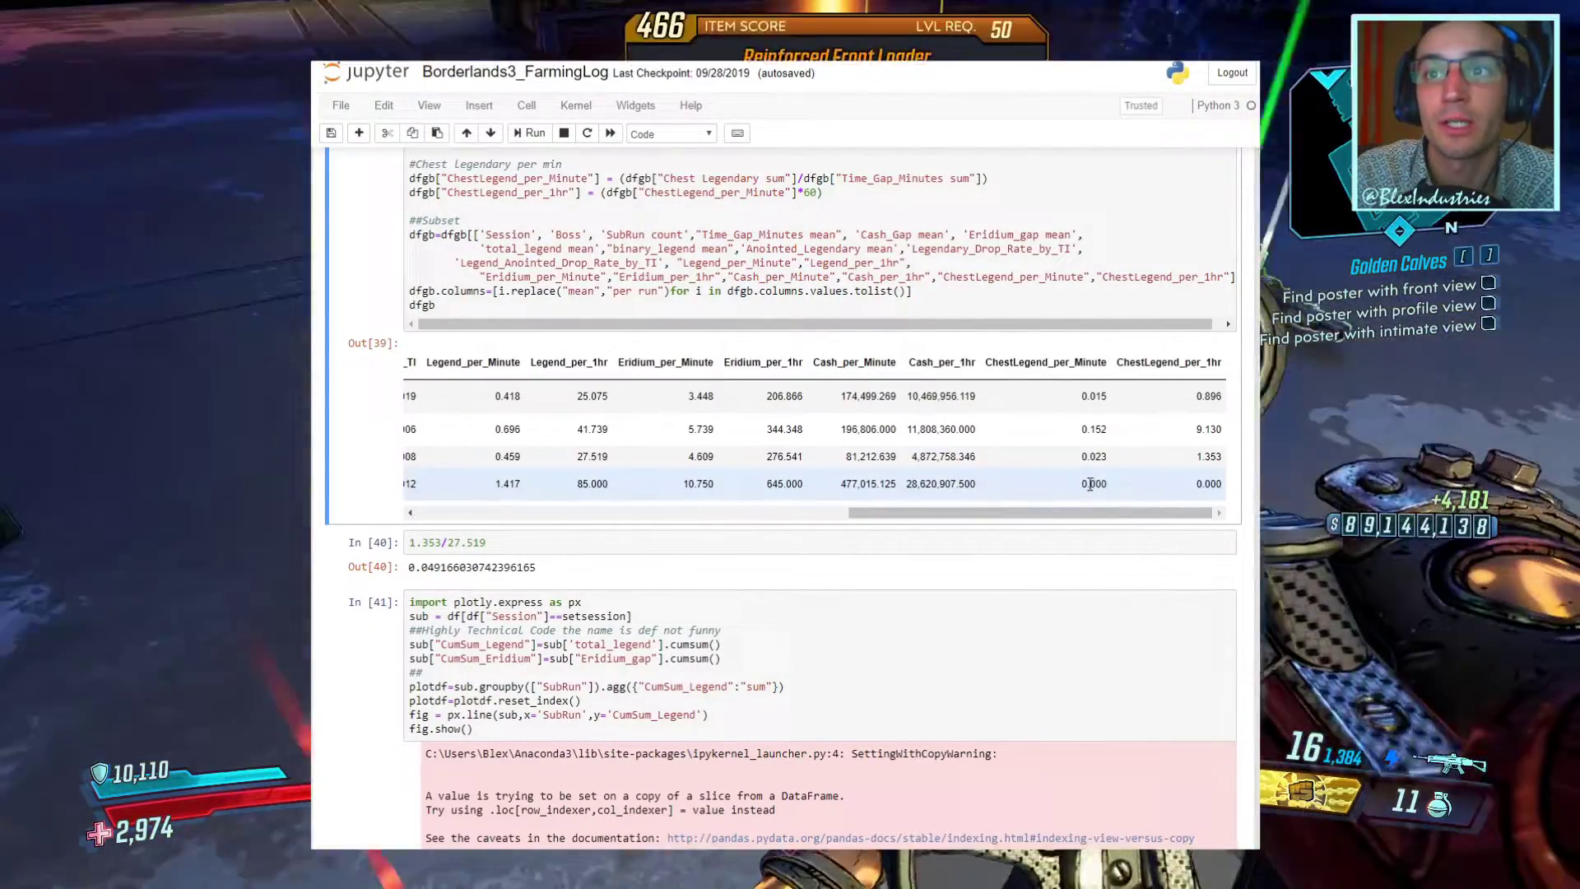
{"action": "left_click_drag", "start_coordinate": [1084, 484], "coordinate": [1218, 488]}
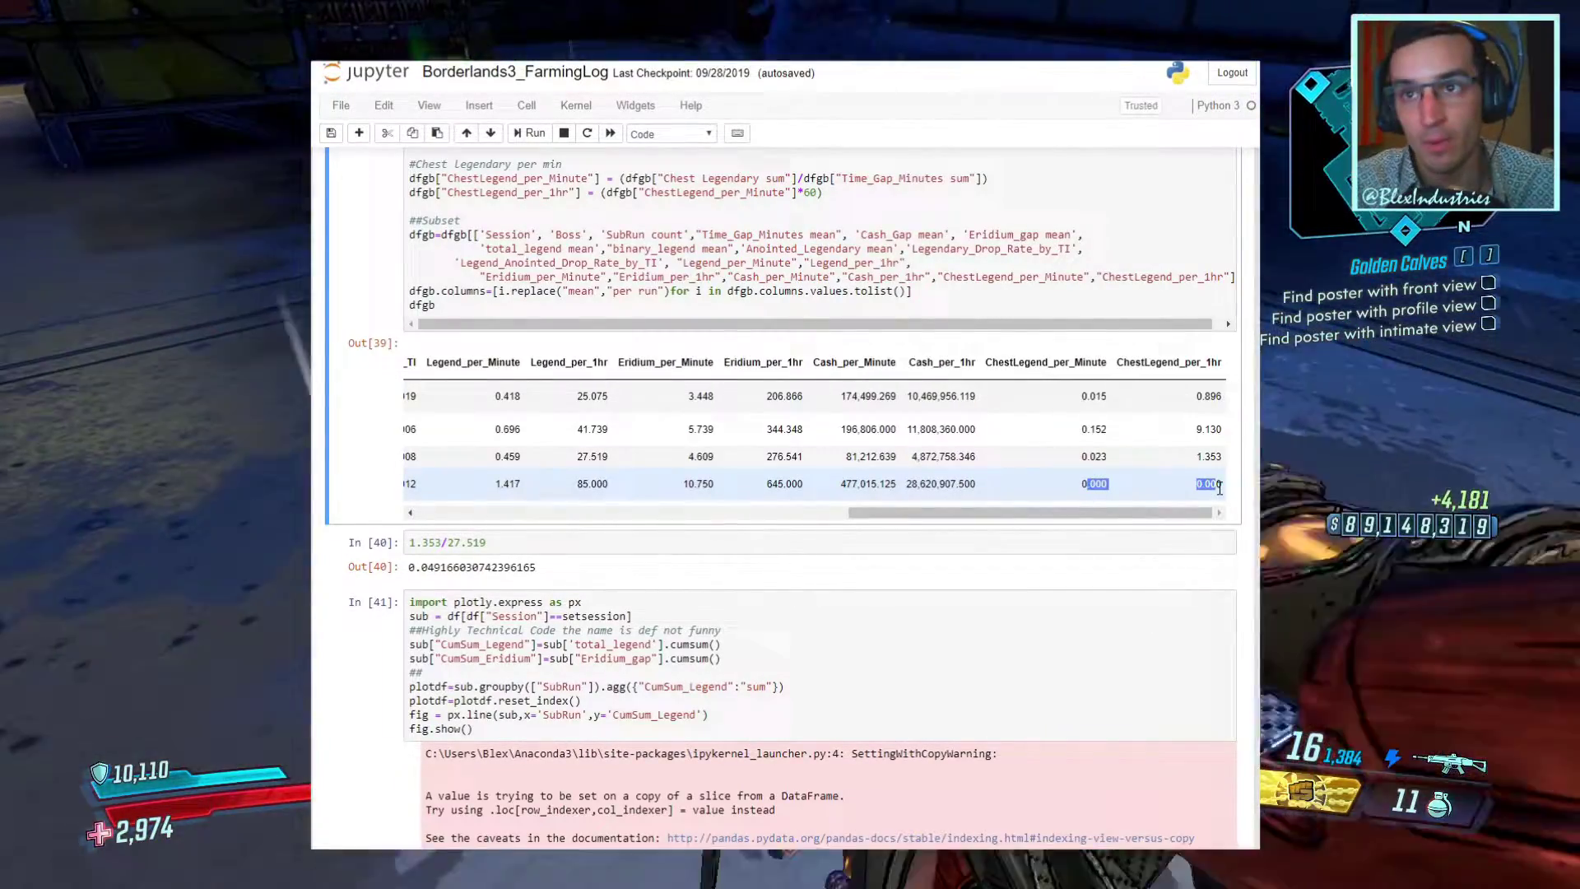
Step: Examine the line charts of cumulative legendaries and cumulative Eridium by SubRun, reading individual points around SubRuns 10 to 12
{"action": "scroll", "coordinate": [1139, 486], "scroll_direction": "down", "scroll_amount": 4}
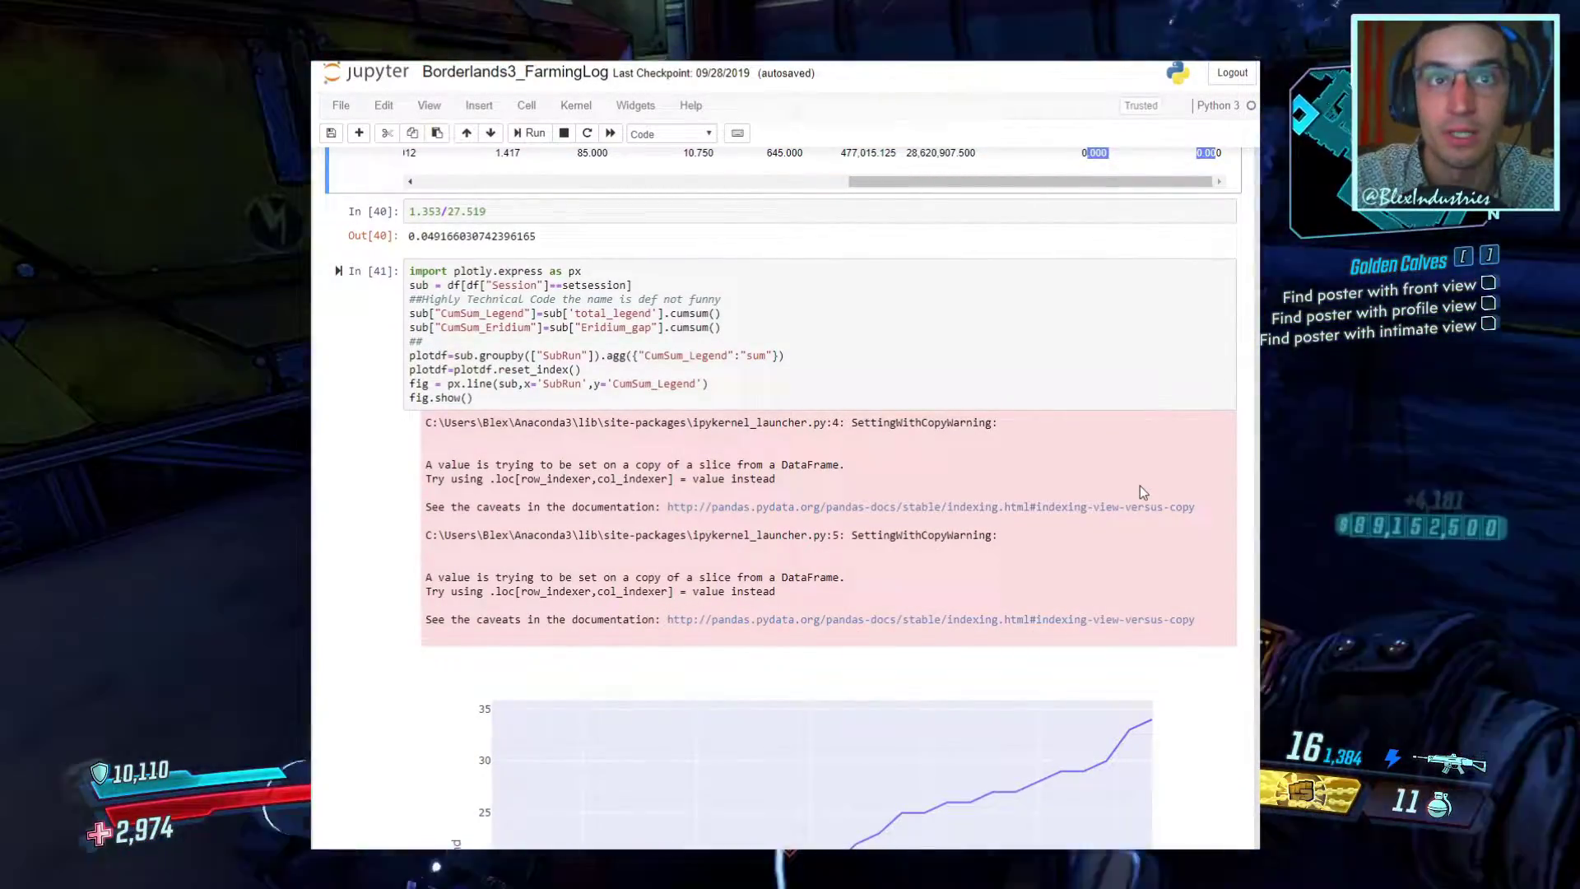
{"action": "scroll", "coordinate": [1140, 490], "scroll_direction": "down", "scroll_amount": 8}
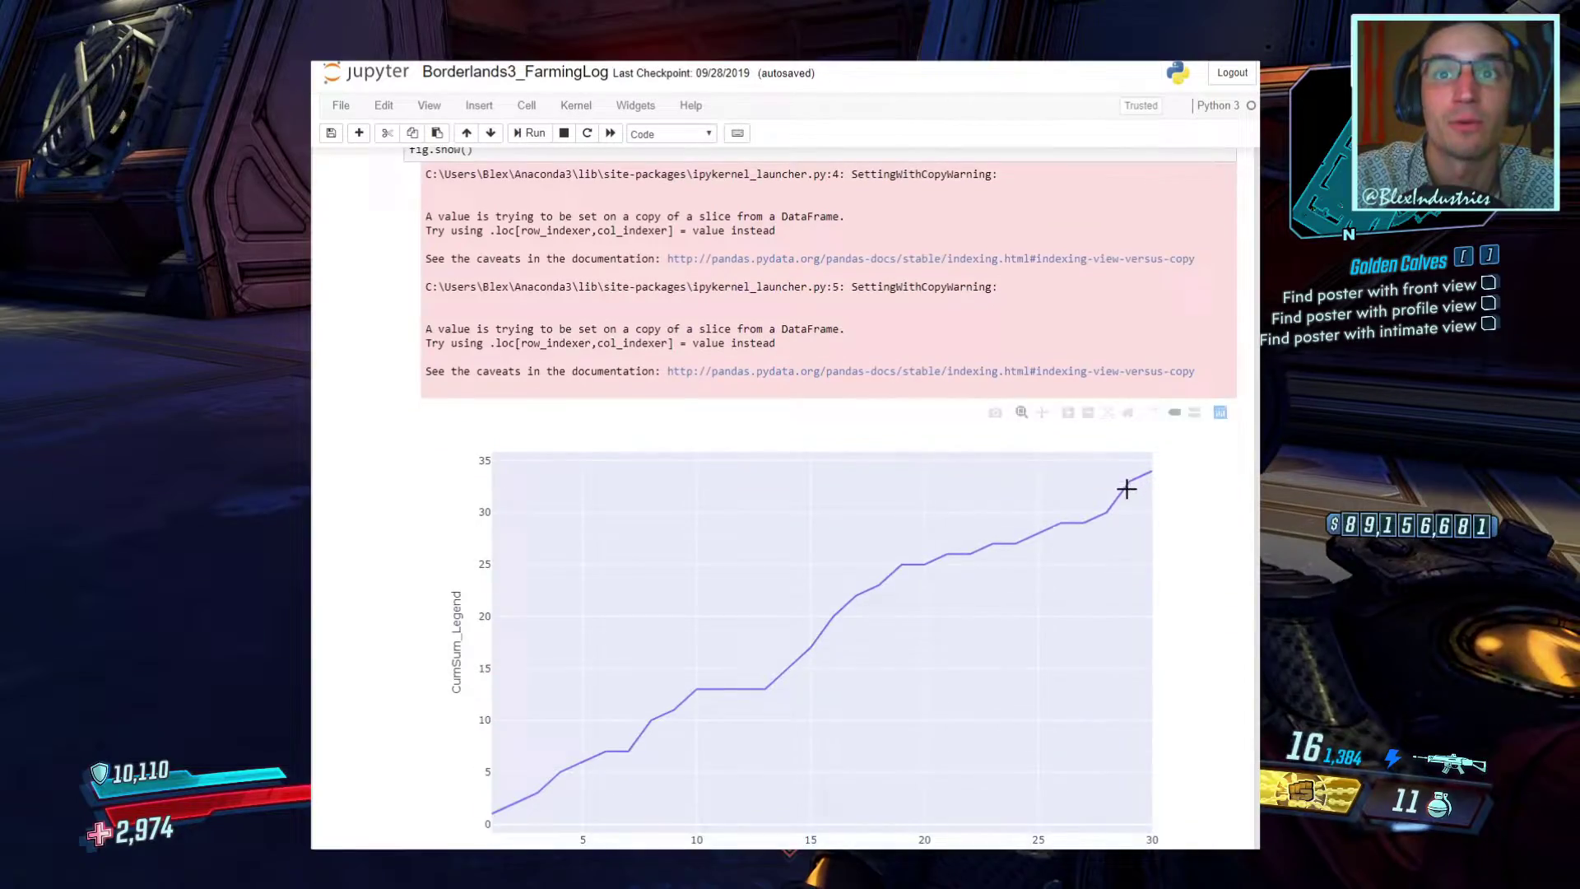
{"action": "scroll", "coordinate": [952, 324], "scroll_direction": "up", "scroll_amount": 5}
{"action": "scroll", "coordinate": [733, 610], "scroll_direction": "down", "scroll_amount": 2}
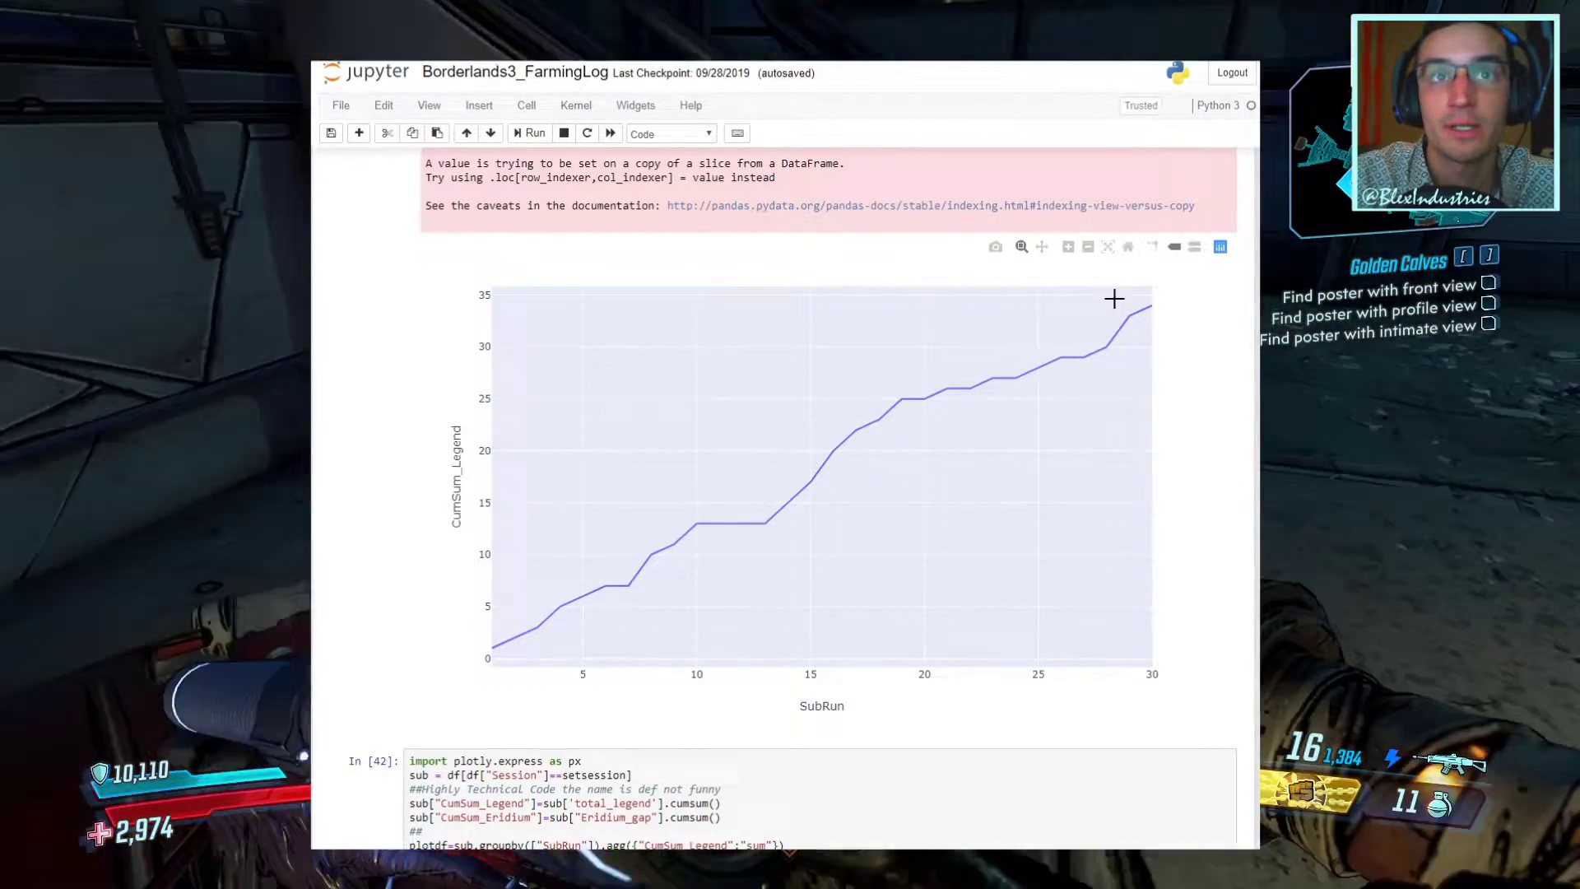
{"action": "mouse_move", "coordinate": [691, 519]}
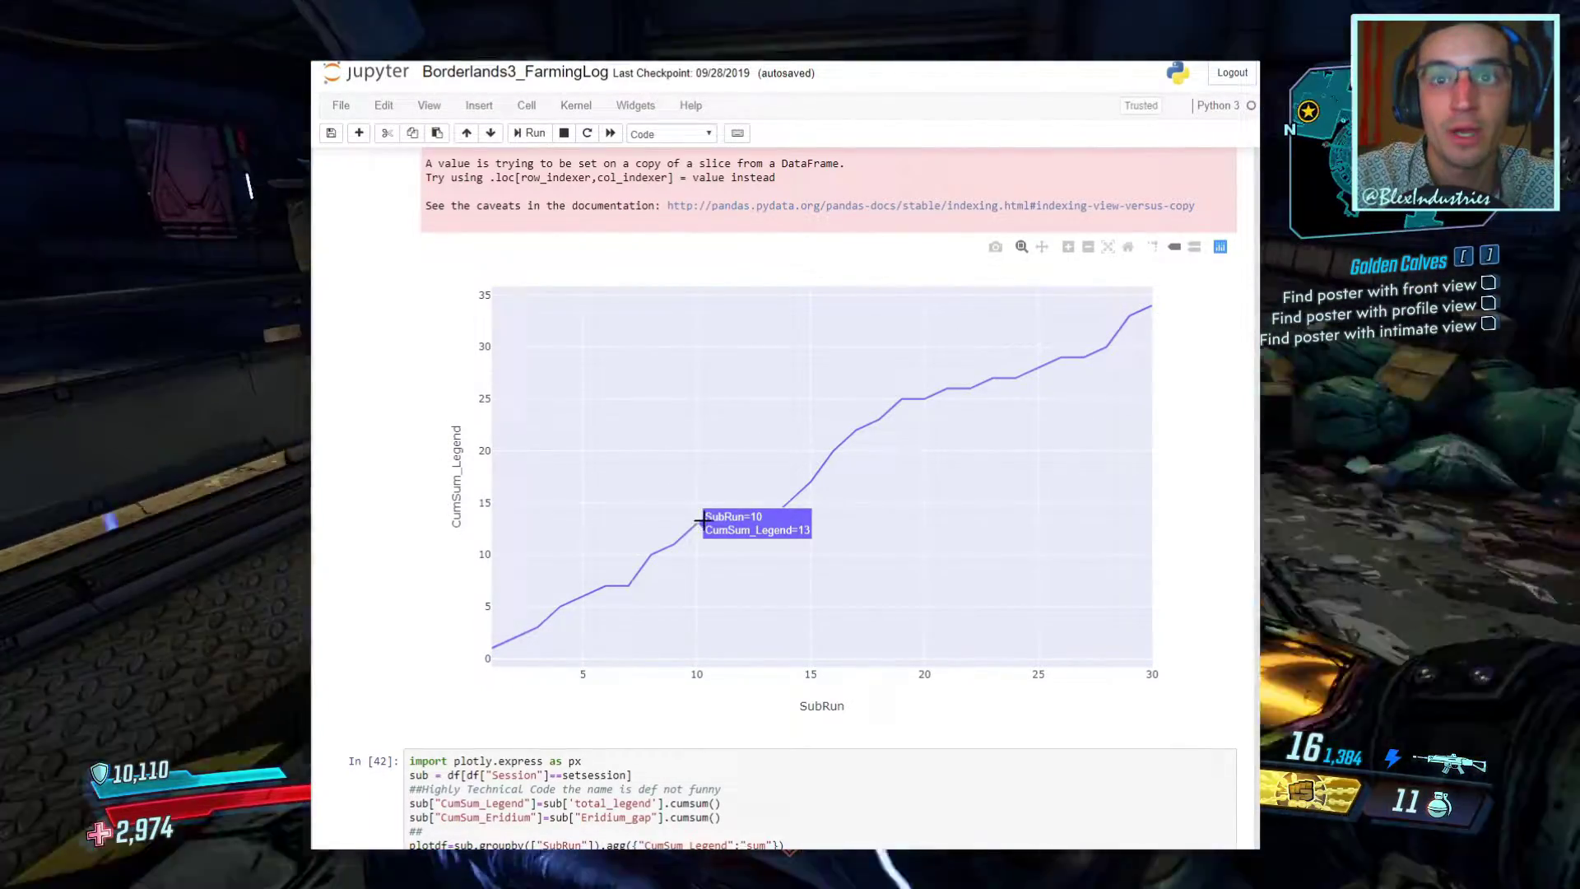
{"action": "mouse_move", "coordinate": [776, 523]}
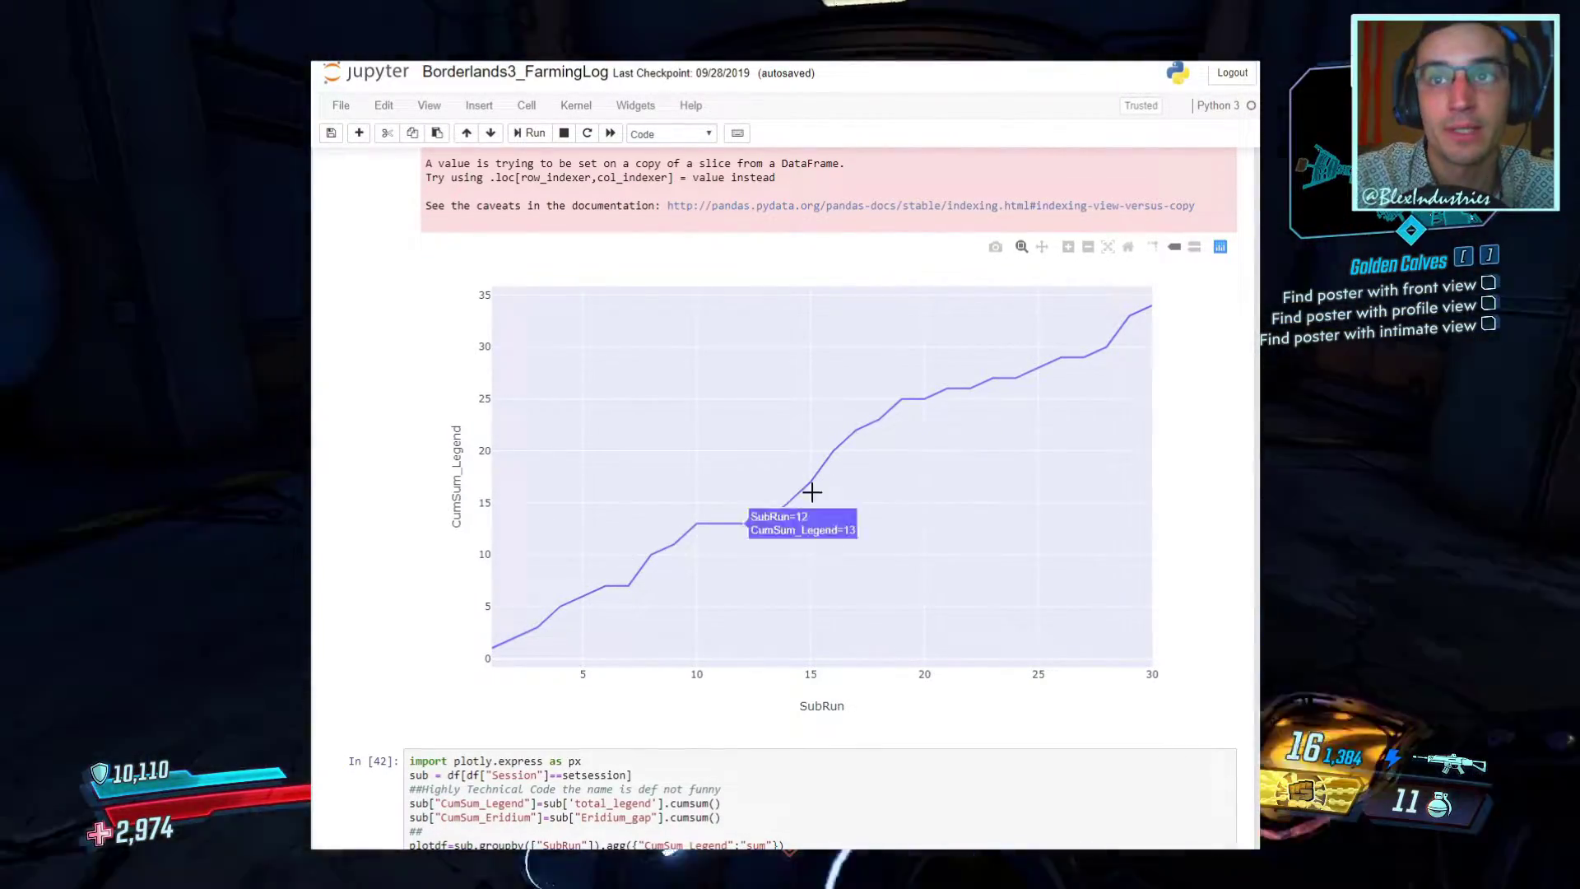
{"action": "scroll", "coordinate": [829, 501], "scroll_direction": "down", "scroll_amount": 2}
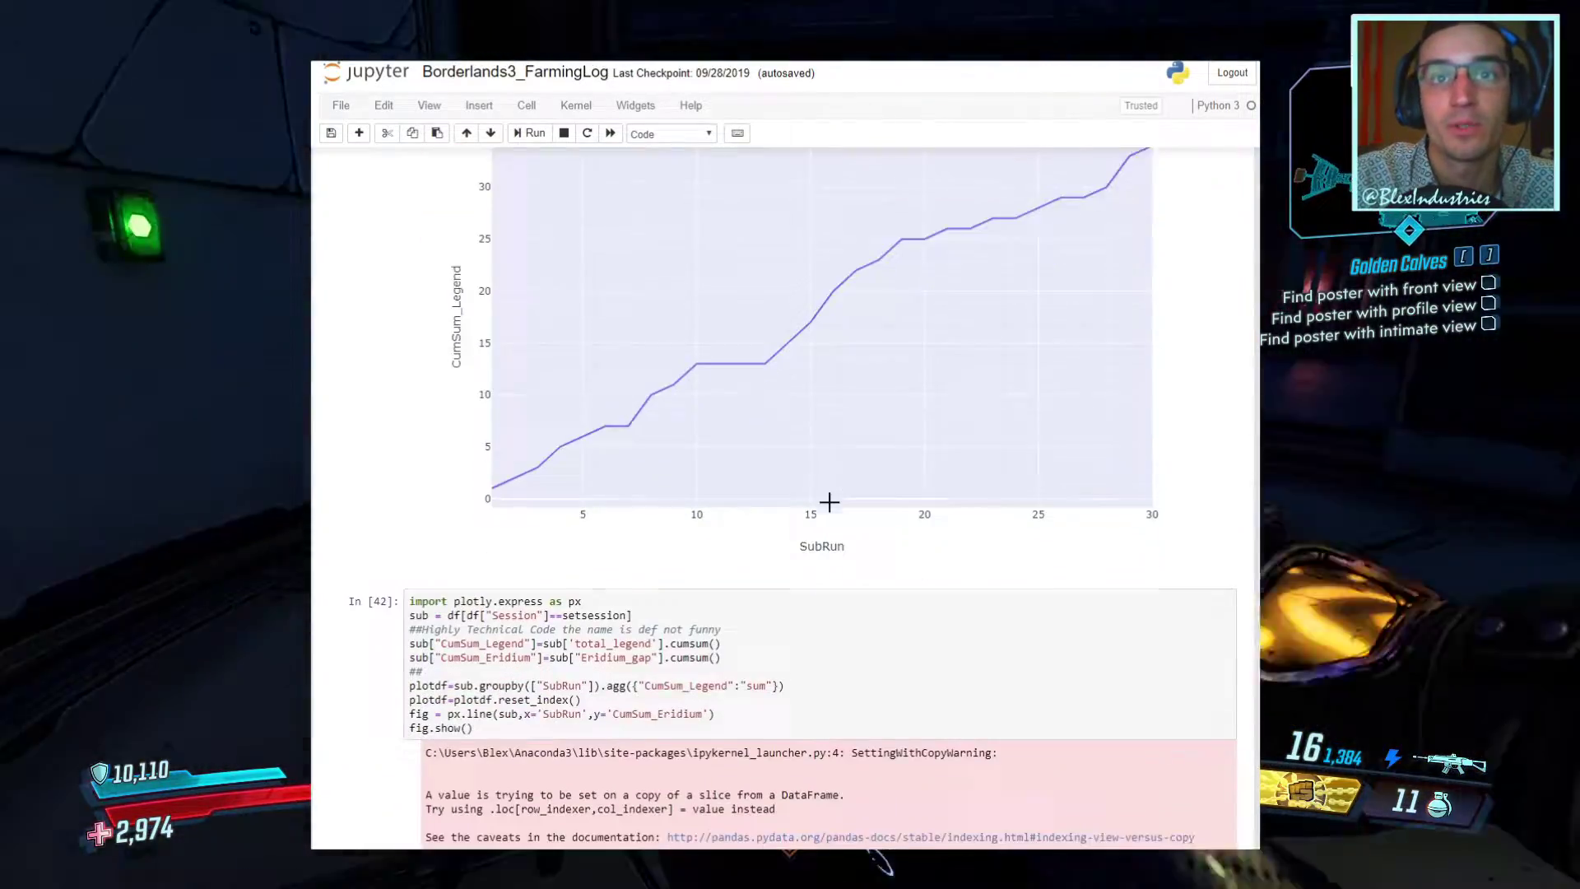
{"action": "scroll", "coordinate": [829, 501], "scroll_direction": "down", "scroll_amount": 10}
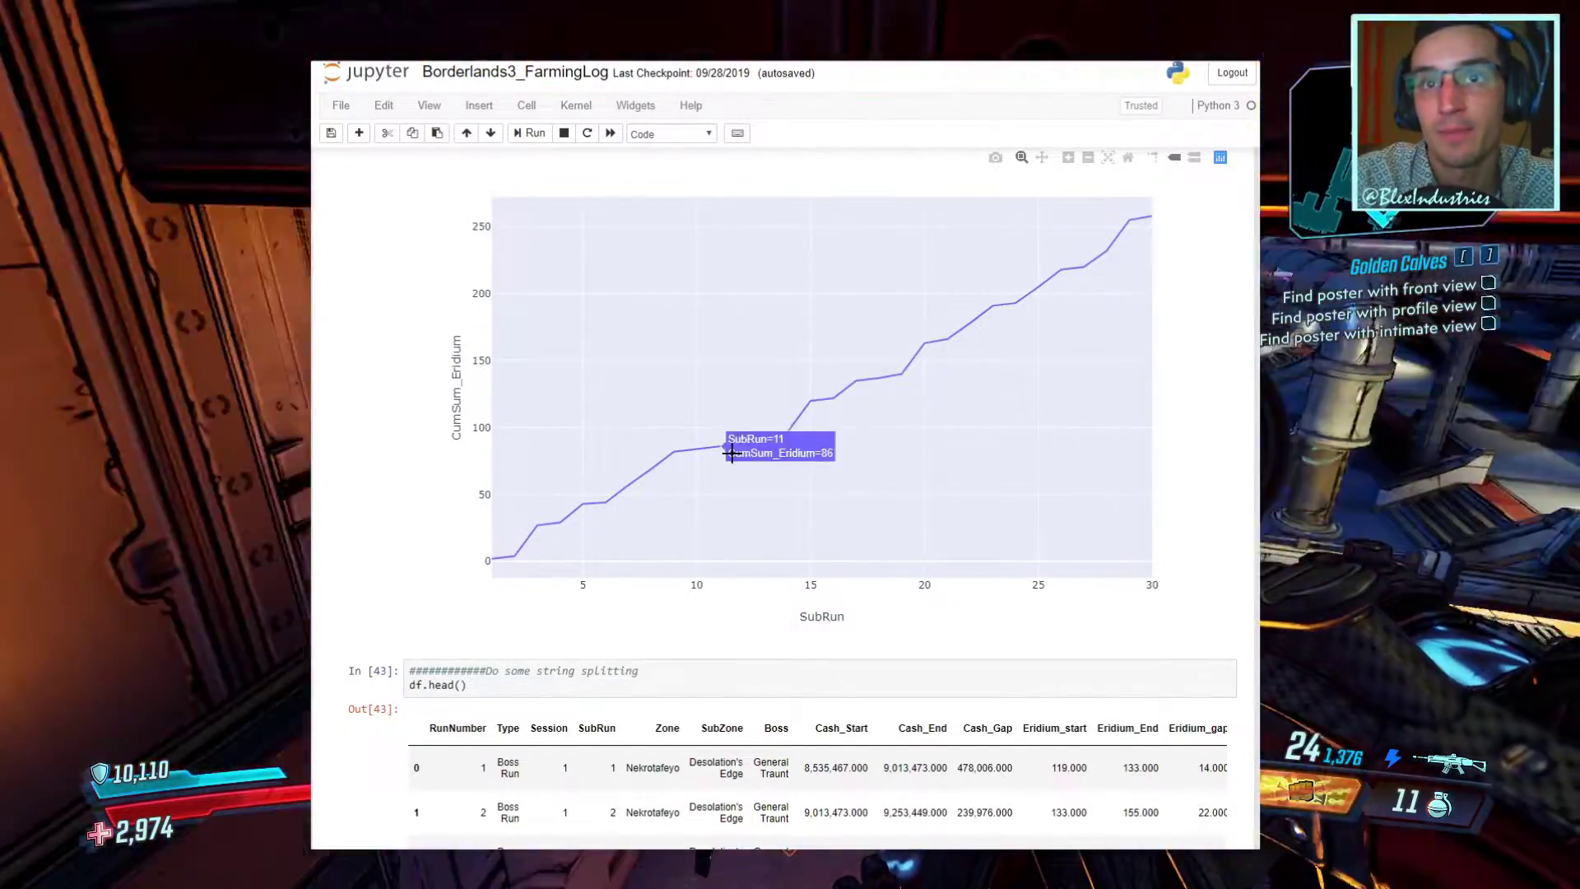
Step: Examine the drop type table with counts and percentages, marking the grenade and class mod entries
{"action": "scroll", "coordinate": [765, 473], "scroll_direction": "down", "scroll_amount": 7}
{"action": "scroll", "coordinate": [765, 474], "scroll_direction": "down", "scroll_amount": 7}
{"action": "scroll", "coordinate": [742, 480], "scroll_direction": "up", "scroll_amount": 1}
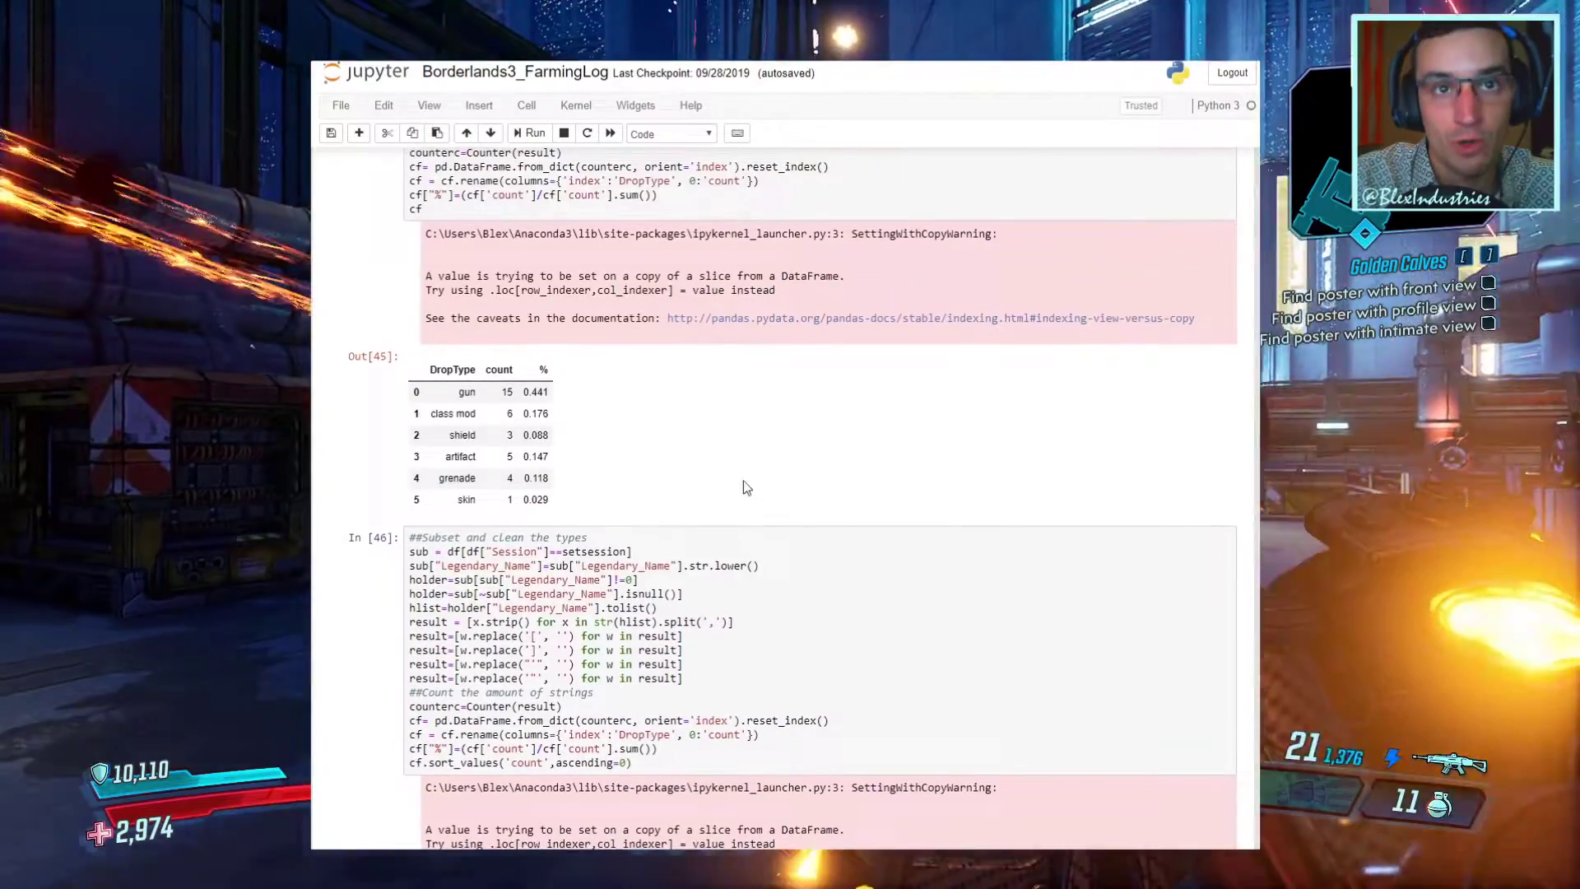
{"action": "left_click", "coordinate": [526, 396]}
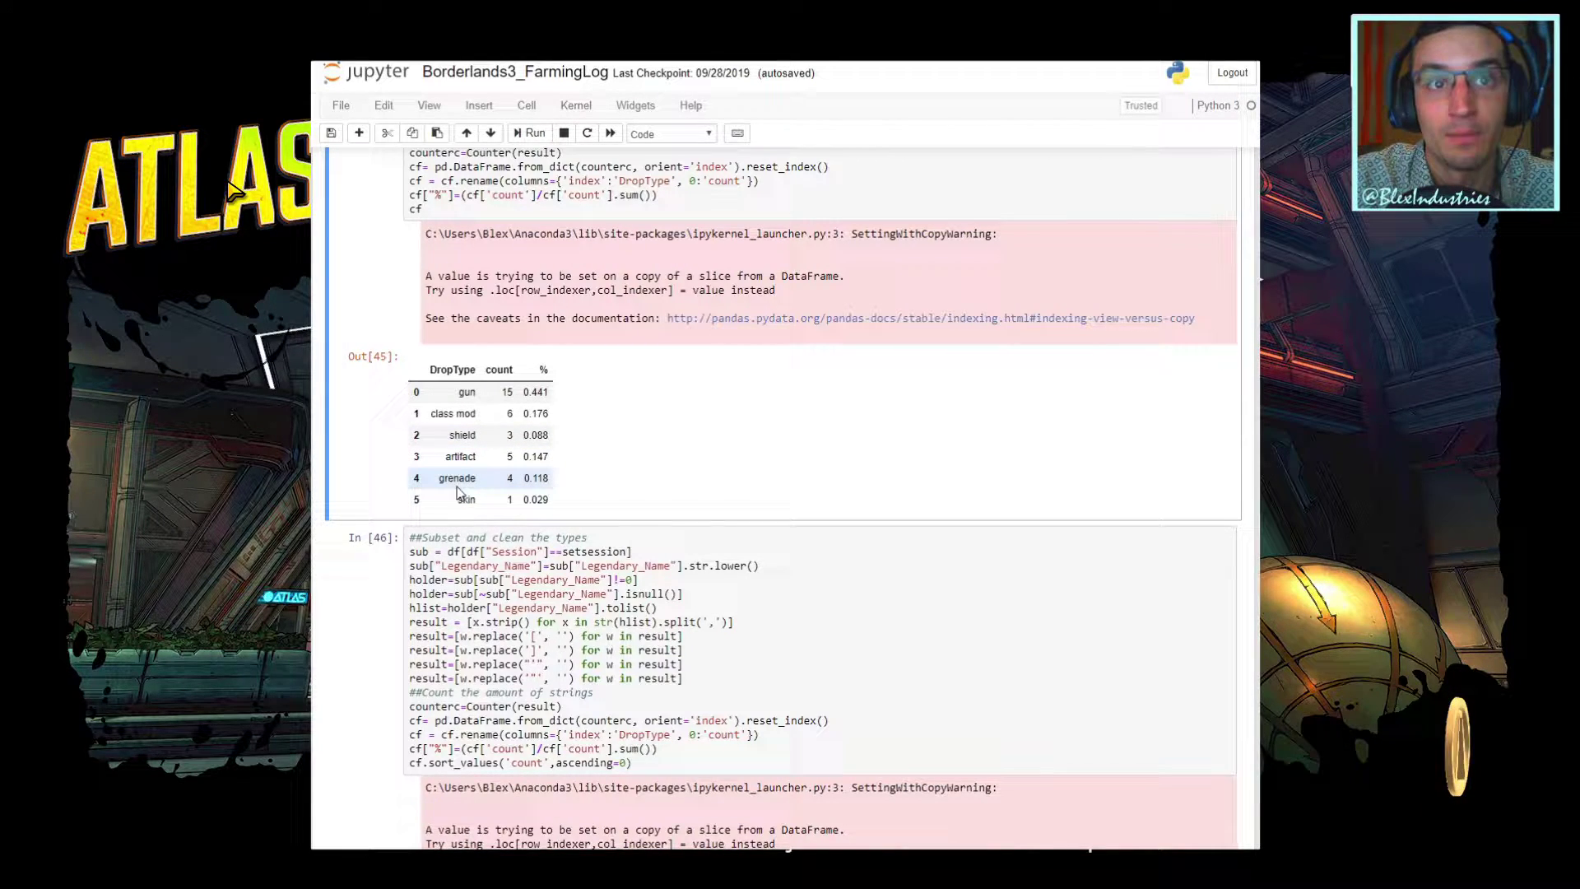
{"action": "left_click_drag", "start_coordinate": [452, 477], "coordinate": [458, 477]}
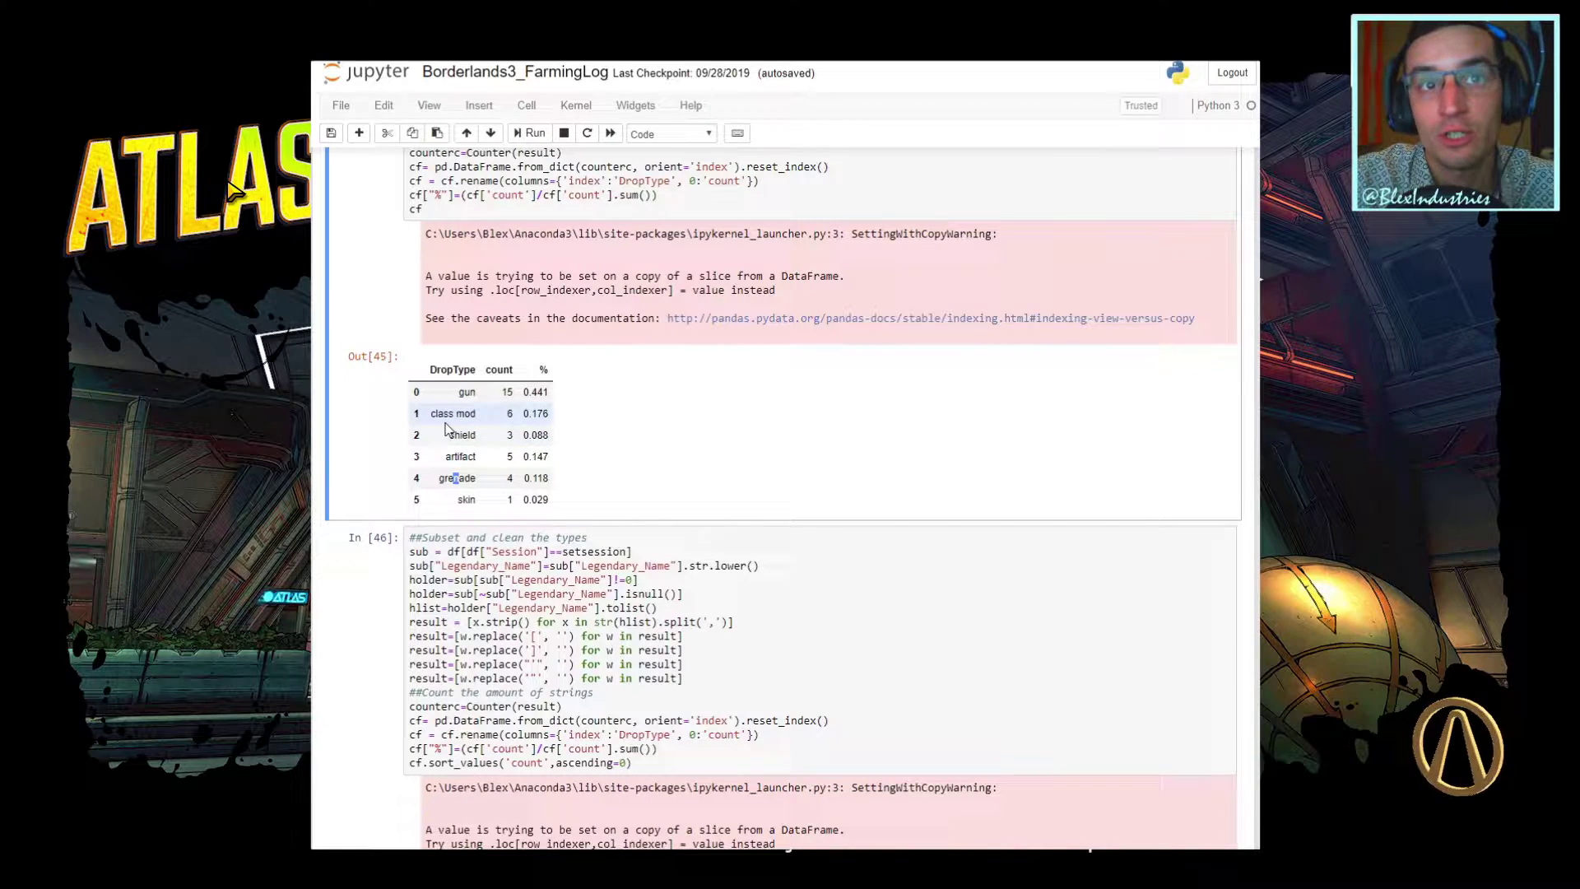
{"action": "left_click", "coordinate": [430, 420]}
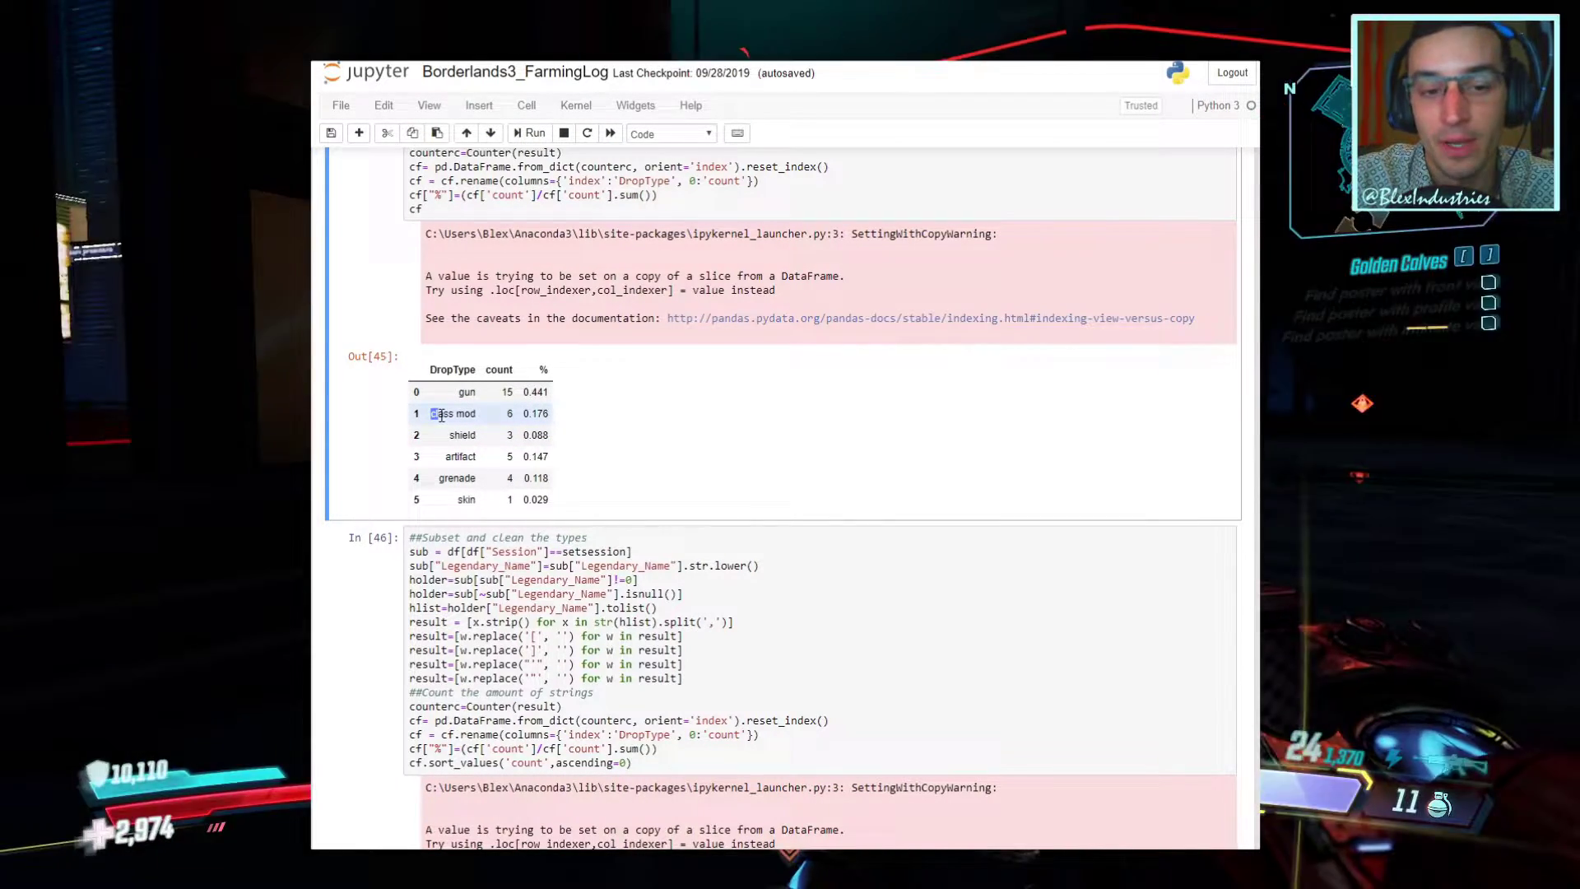
Step: Examine the table of legendary item names sorted by count, highlighting entries such as asmd, storm and lyuda
{"action": "scroll", "coordinate": [427, 436], "scroll_direction": "down", "scroll_amount": 9}
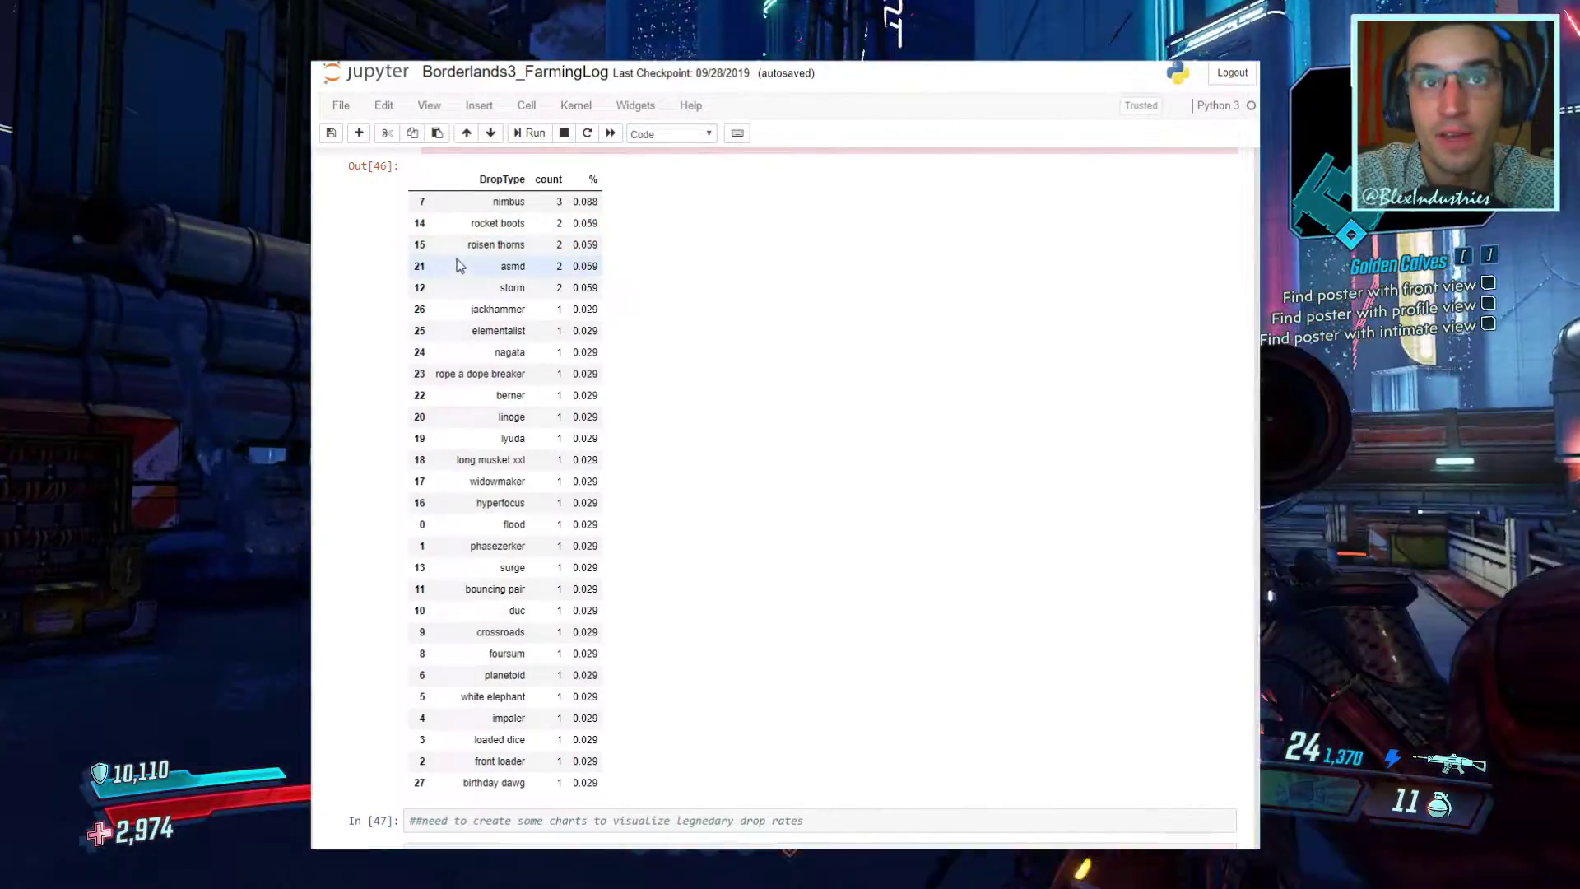
{"action": "left_click_drag", "start_coordinate": [462, 256], "coordinate": [525, 244]}
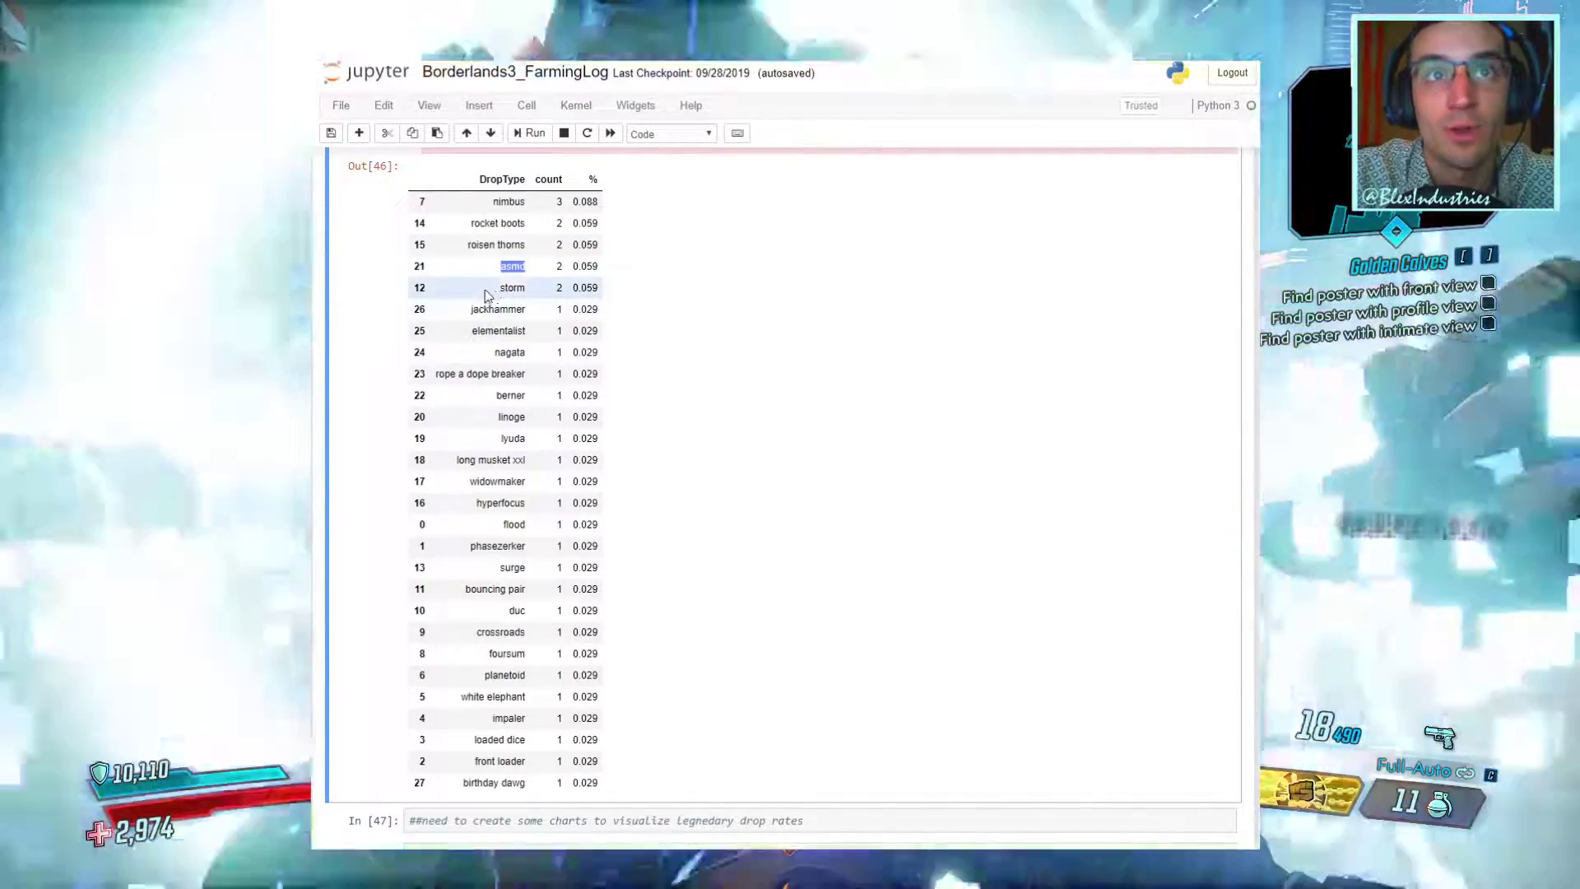
{"action": "double_click", "coordinate": [525, 288]}
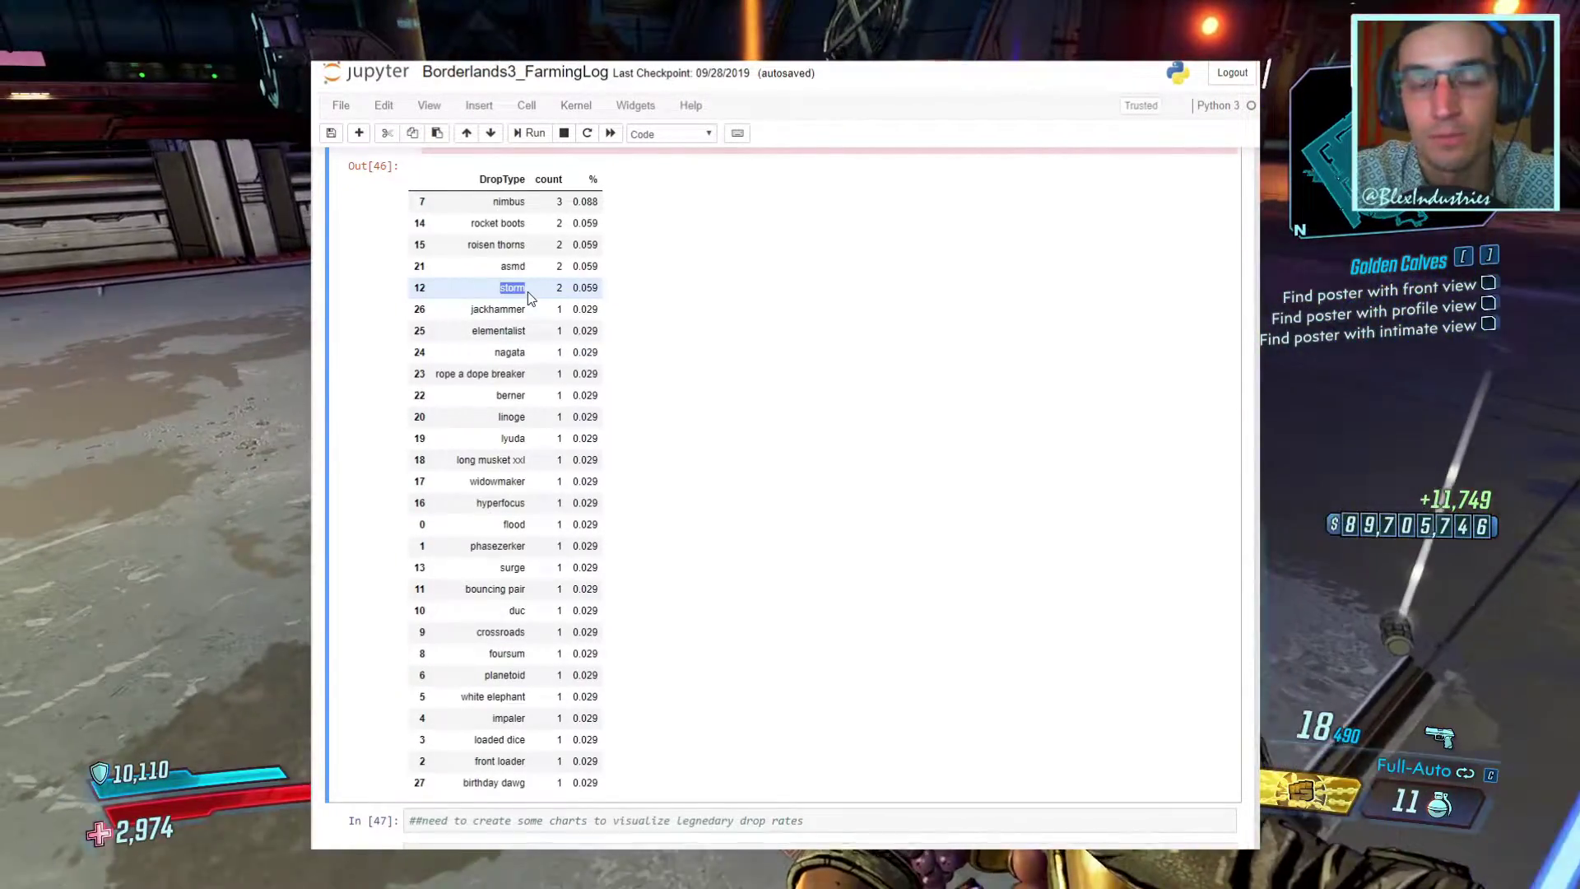
{"action": "scroll", "coordinate": [526, 304], "scroll_direction": "down", "scroll_amount": 1}
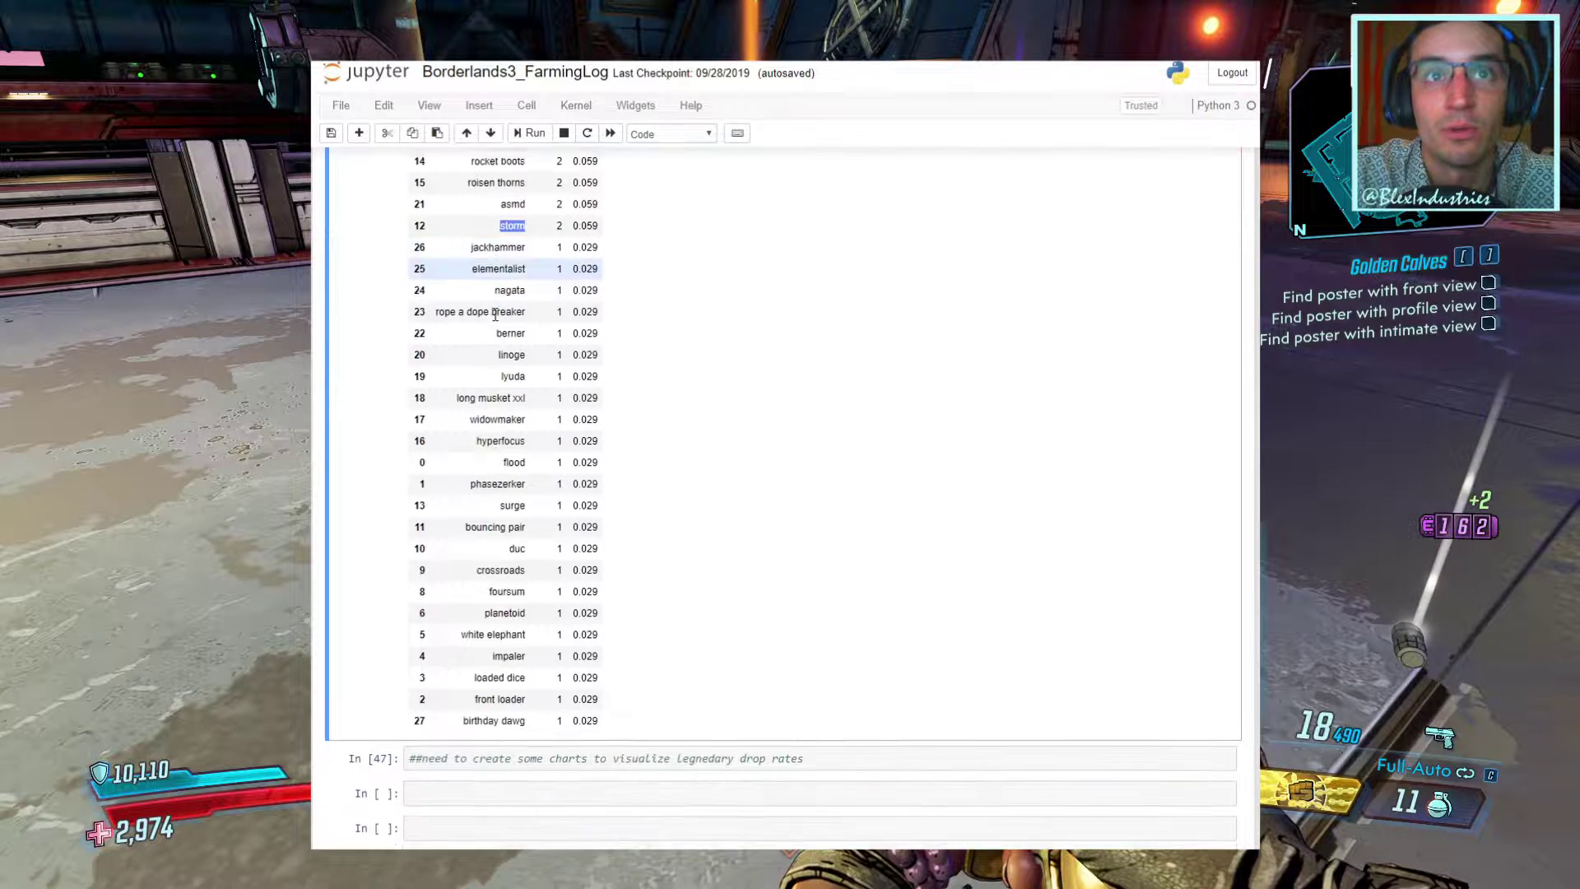
{"action": "left_click_drag", "start_coordinate": [436, 248], "coordinate": [482, 229]}
{"action": "scroll", "coordinate": [530, 354], "scroll_direction": "down", "scroll_amount": 1}
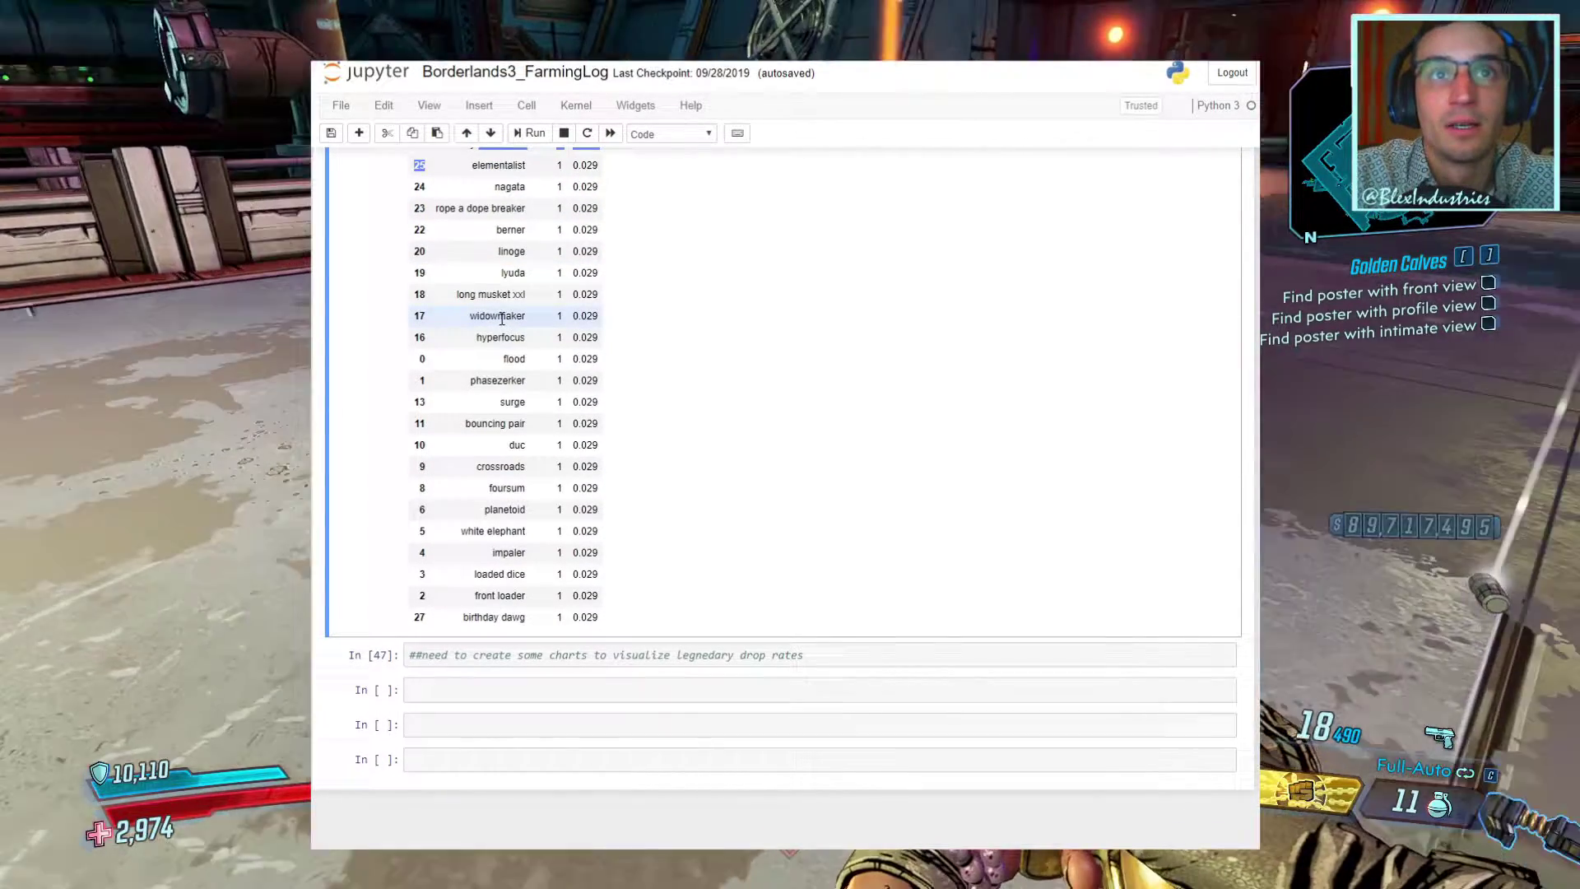
{"action": "double_click", "coordinate": [512, 273]}
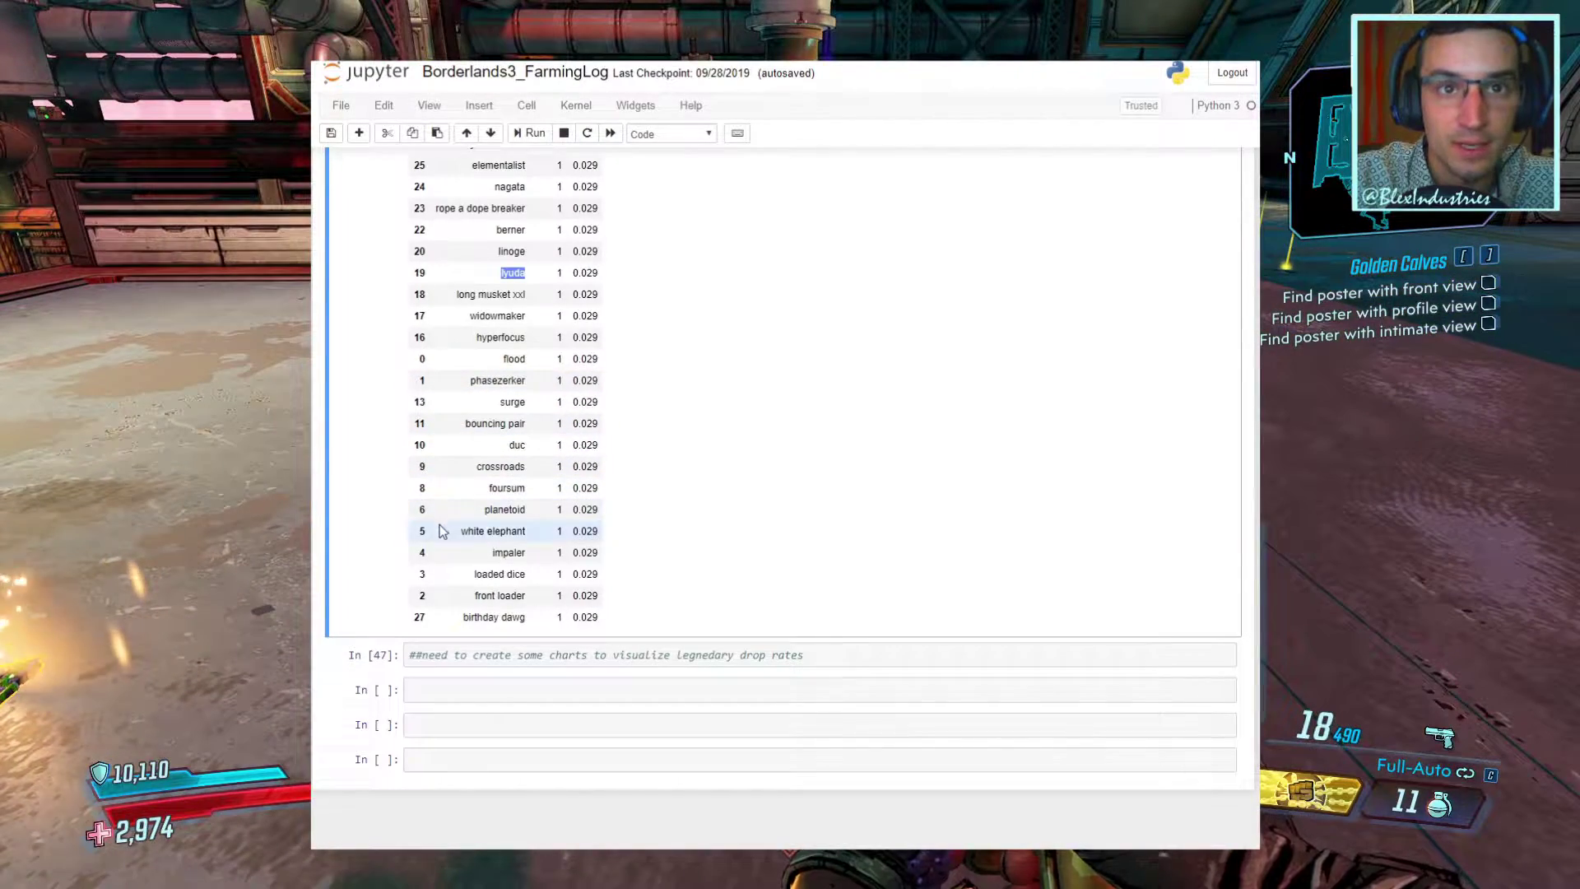
Step: Examine the last rows of the legendary item names table, highlighting the foursum and loaded dice entries
{"action": "left_click_drag", "start_coordinate": [474, 466], "coordinate": [525, 485]}
{"action": "scroll", "coordinate": [525, 485], "scroll_direction": "down", "scroll_amount": 1}
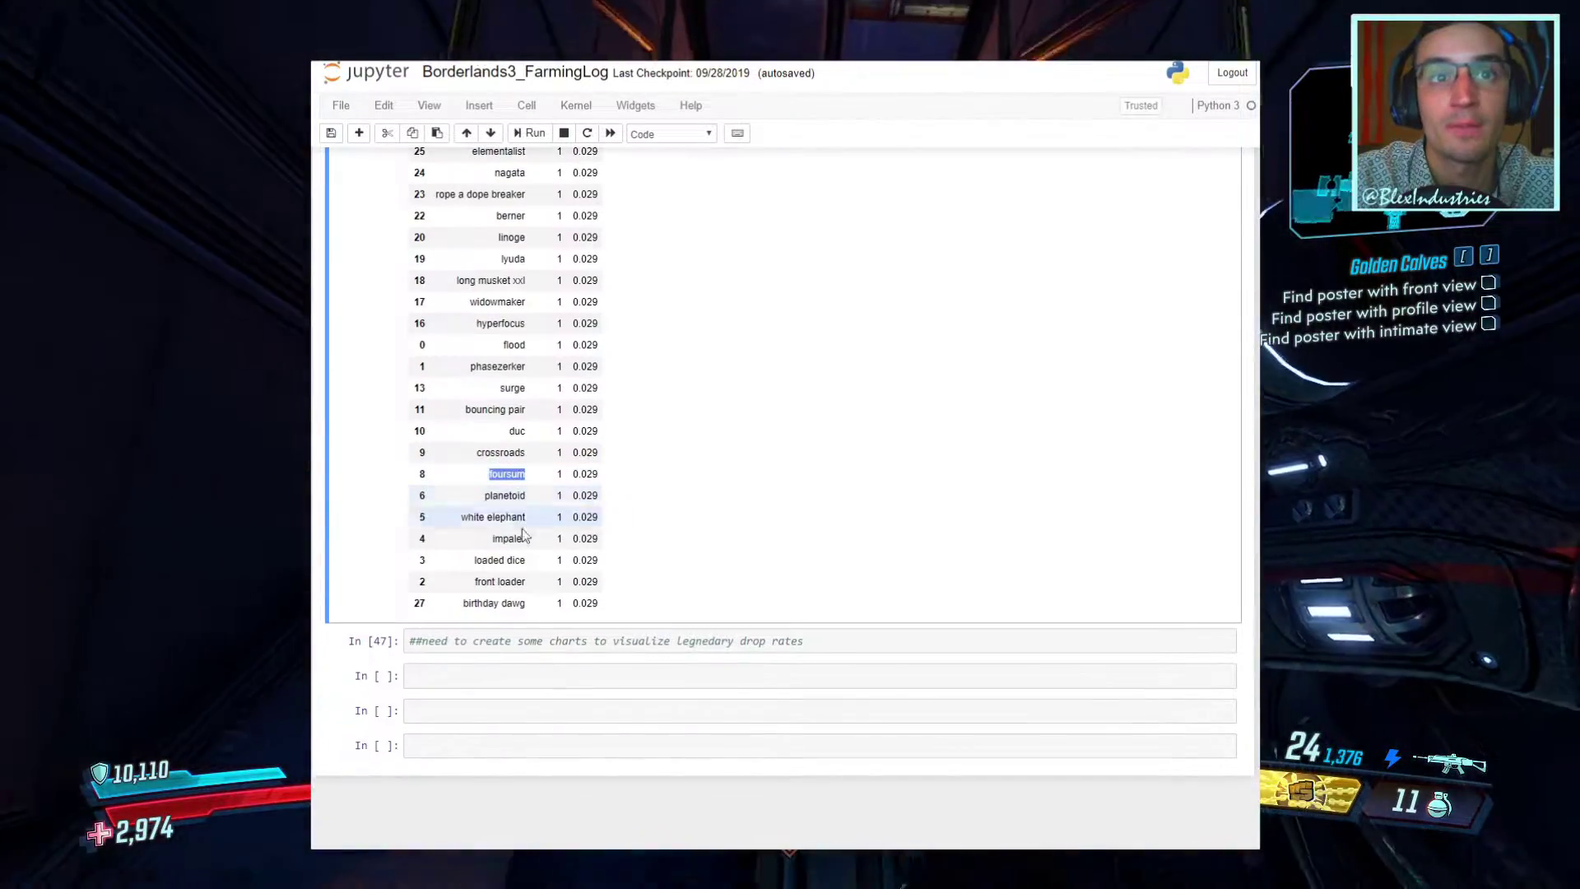
{"action": "left_click_drag", "start_coordinate": [473, 564], "coordinate": [531, 564]}
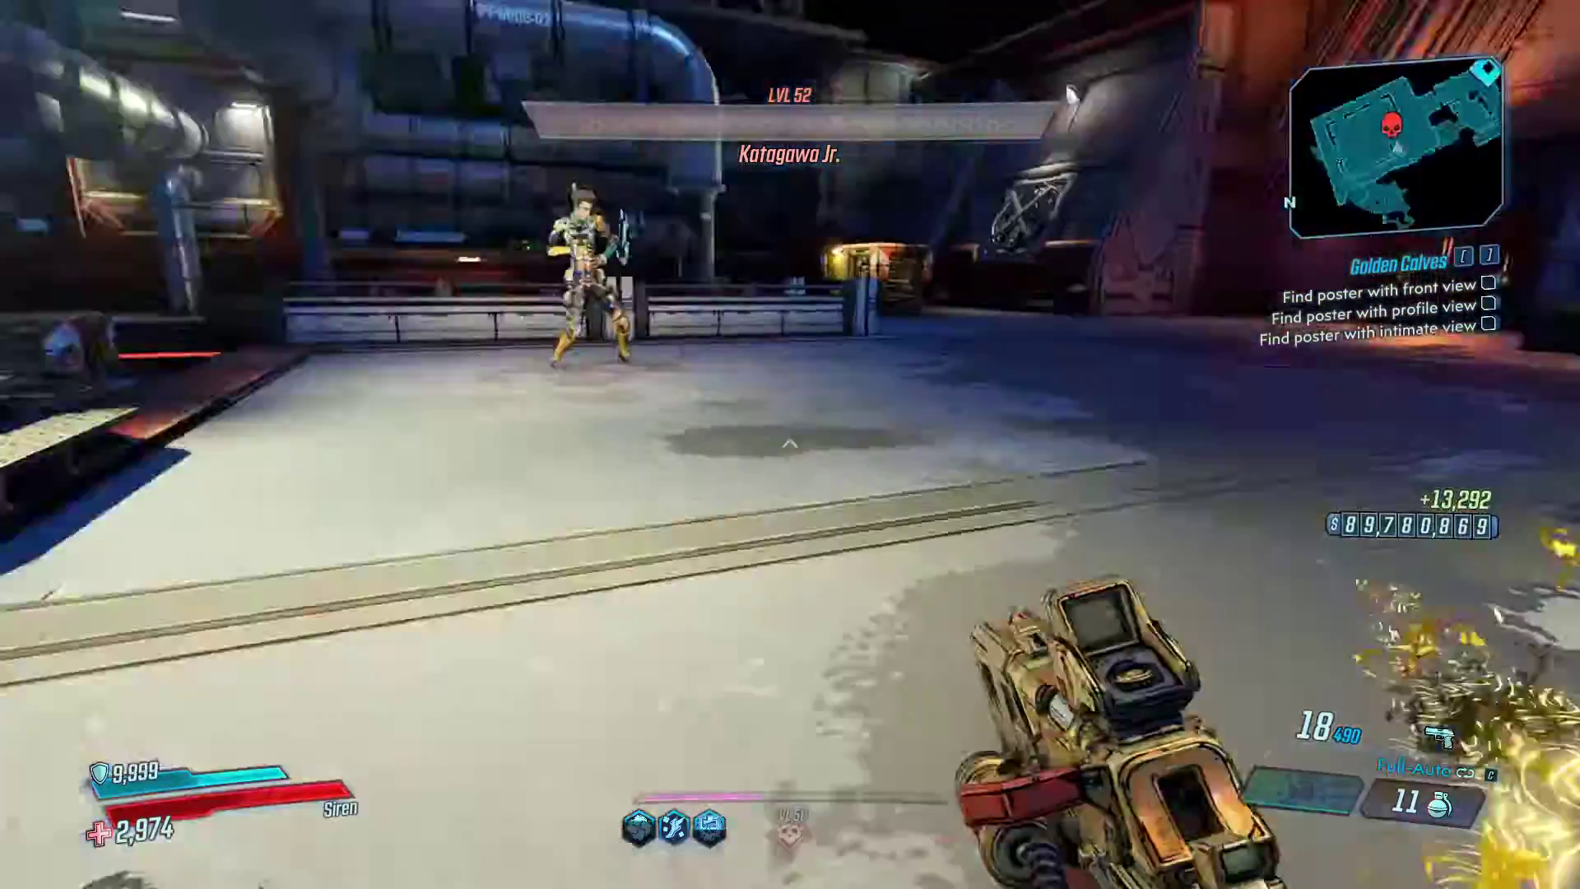
Step: In Borderlands 3, open the inventory and inspect the backpack's legendary item cards, including Abundant ASMD, Expert Storm and MOARR Linoge
{"action": "key", "text": "Tab"}
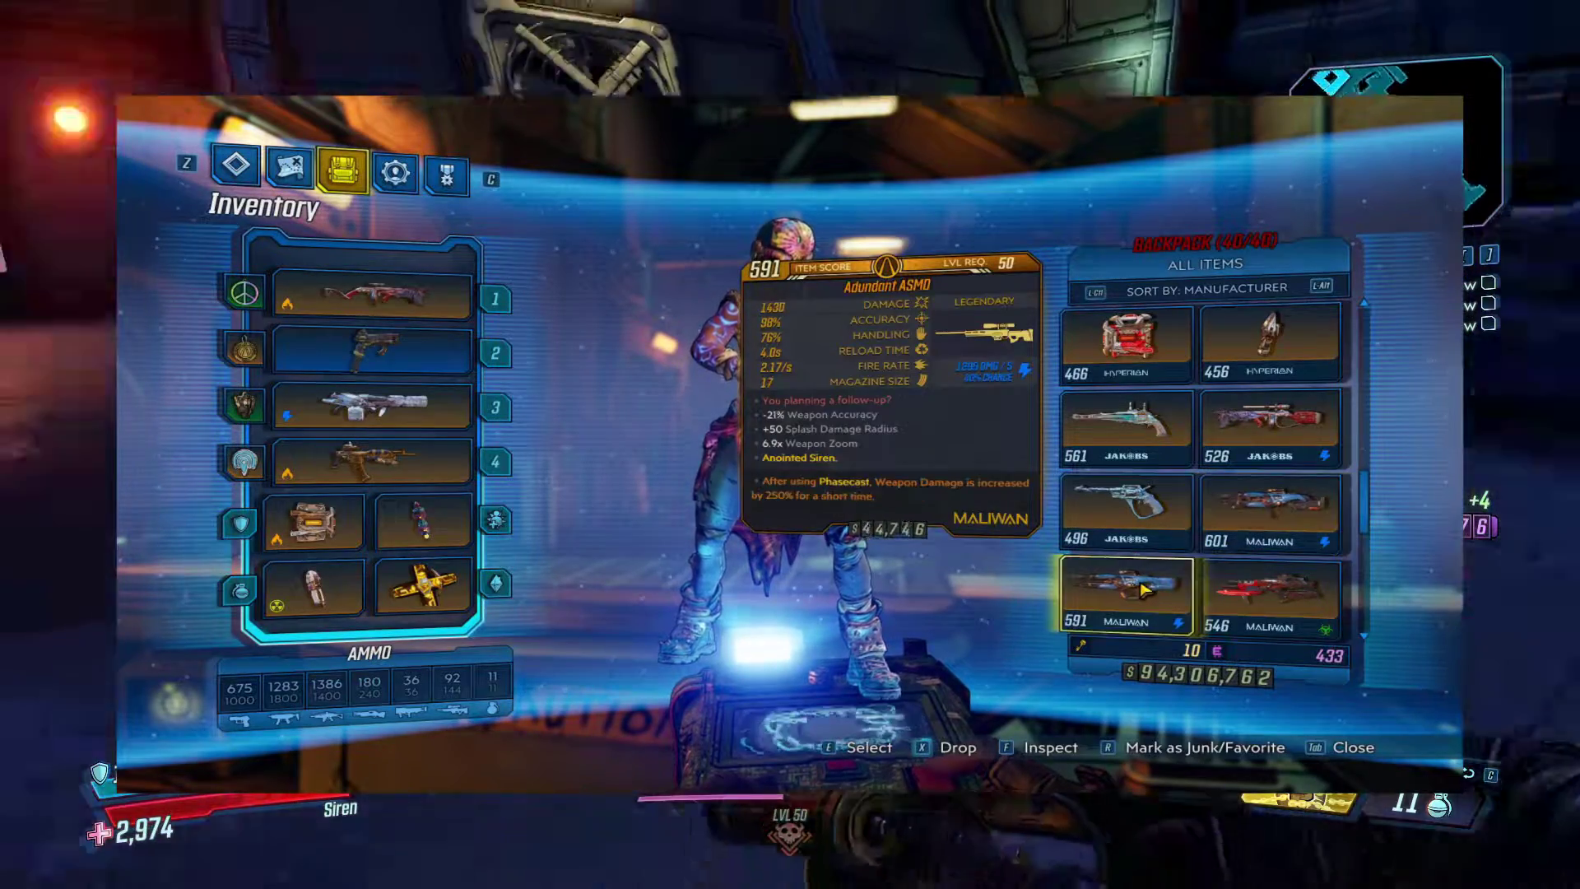
{"action": "key", "text": "Down"}
{"action": "key", "text": "Left"}
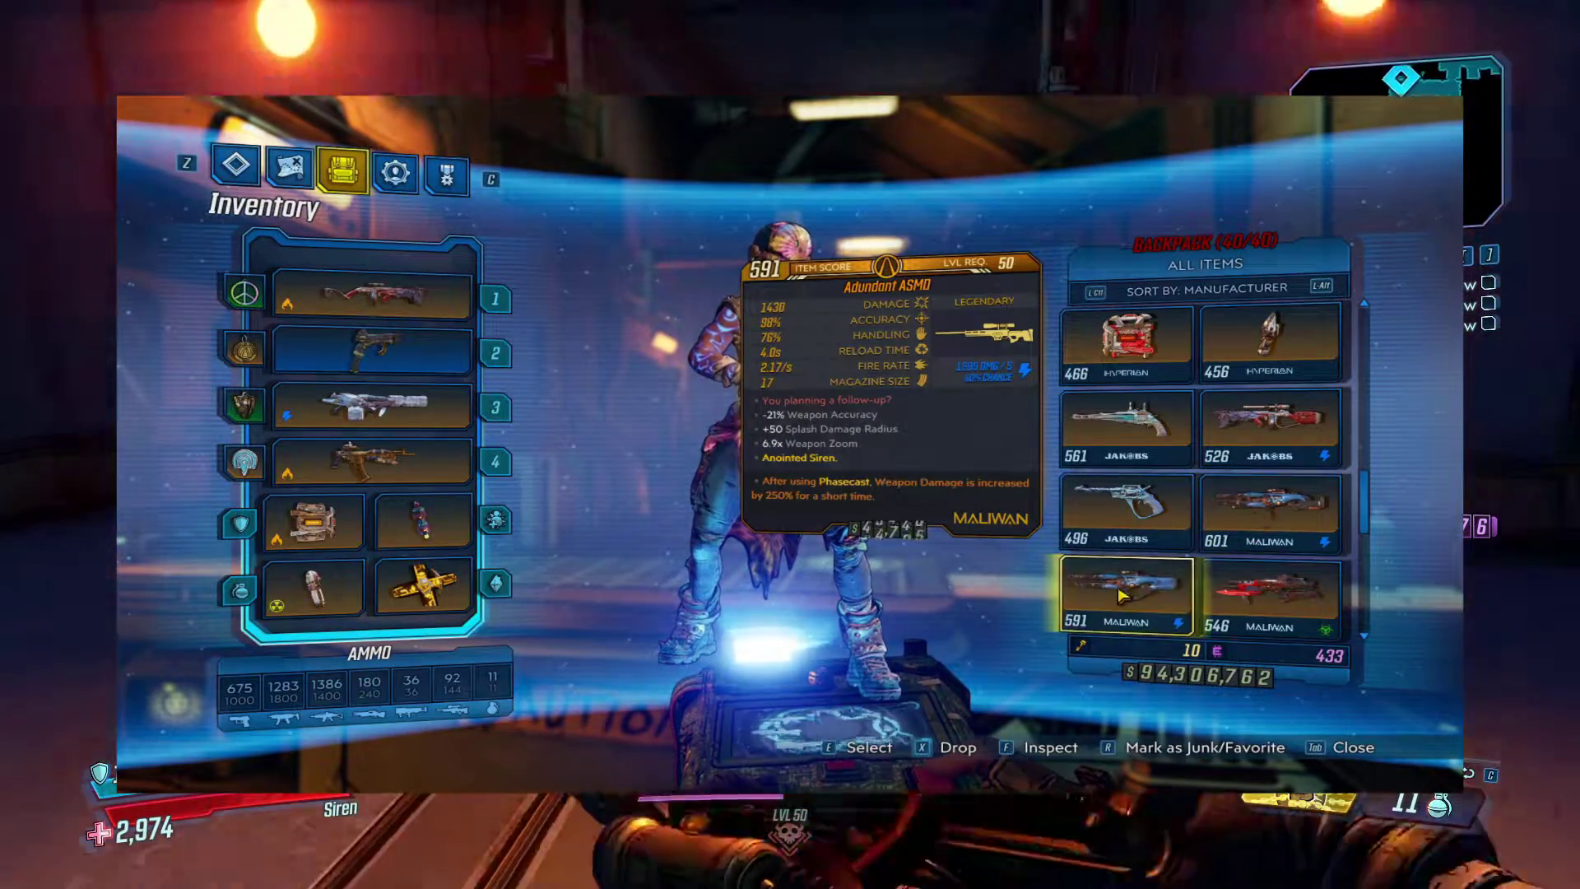
{"action": "scroll", "coordinate": [1234, 526], "scroll_direction": "down", "scroll_amount": 1}
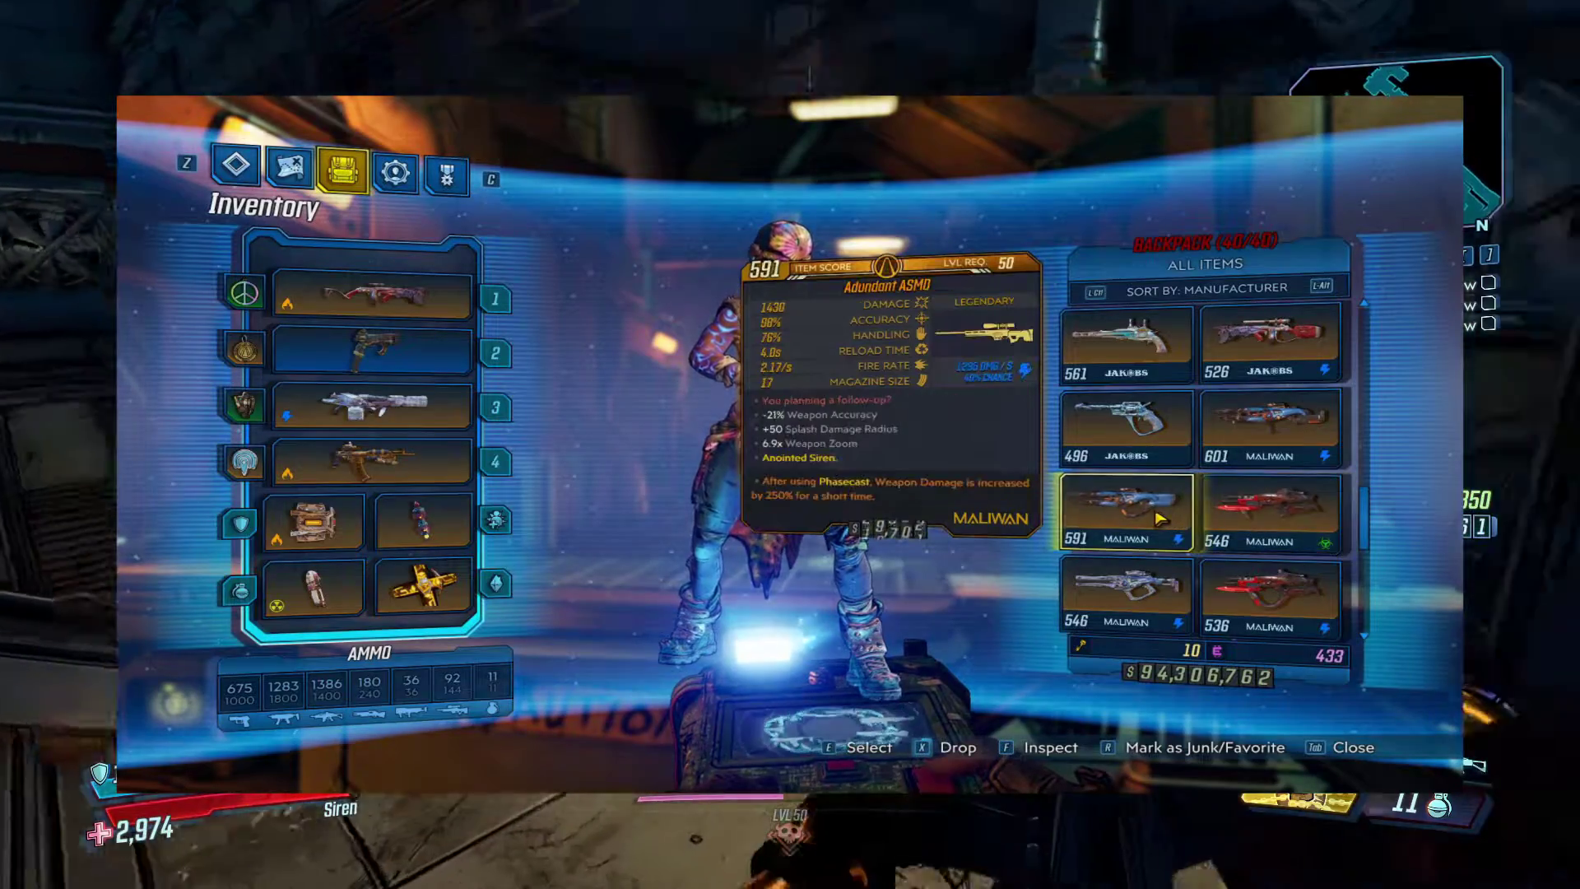
{"action": "scroll", "coordinate": [1158, 518], "scroll_direction": "down", "scroll_amount": 1}
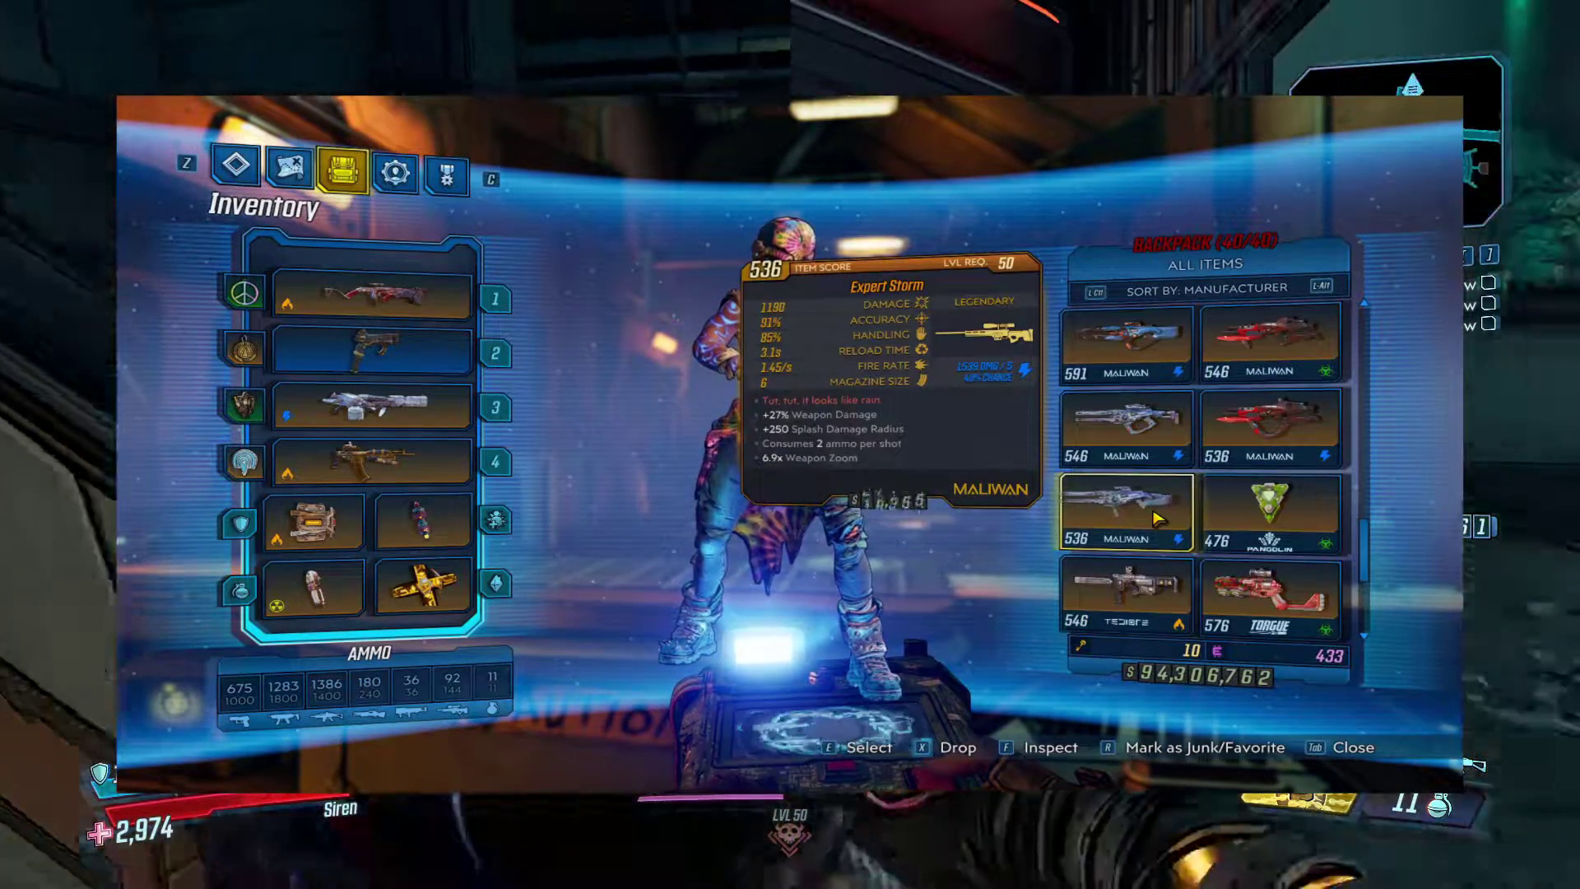
{"action": "scroll", "coordinate": [1187, 556], "scroll_direction": "down", "scroll_amount": 2}
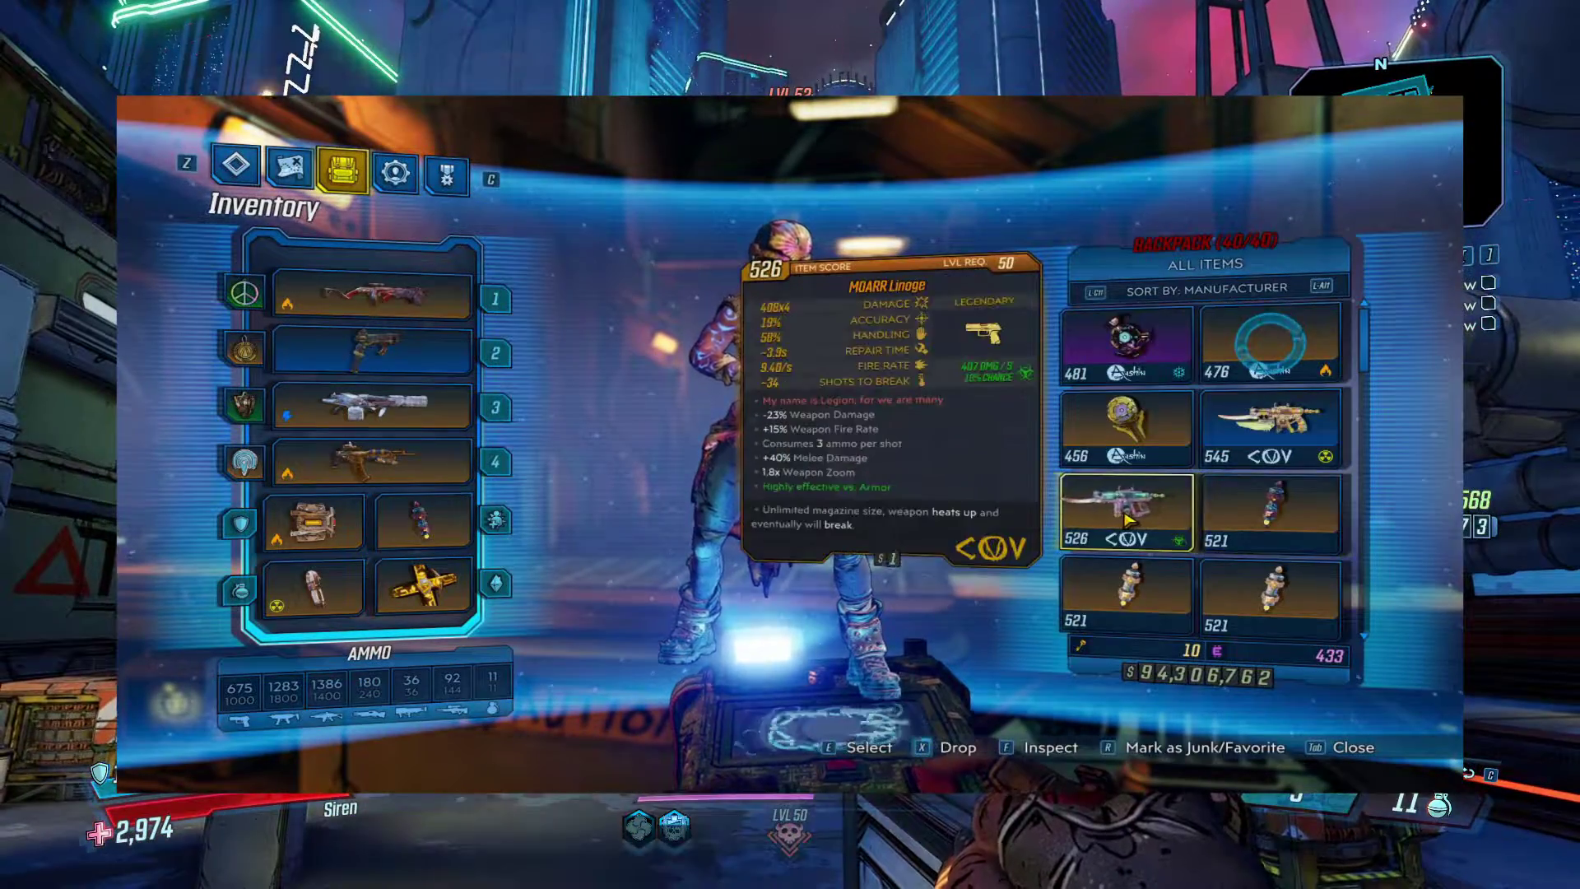
Step: Equip the MOARR Linoge in weapon slot 1 and The Duc in weapon slot 2
{"action": "left_click", "coordinate": [1127, 520]}
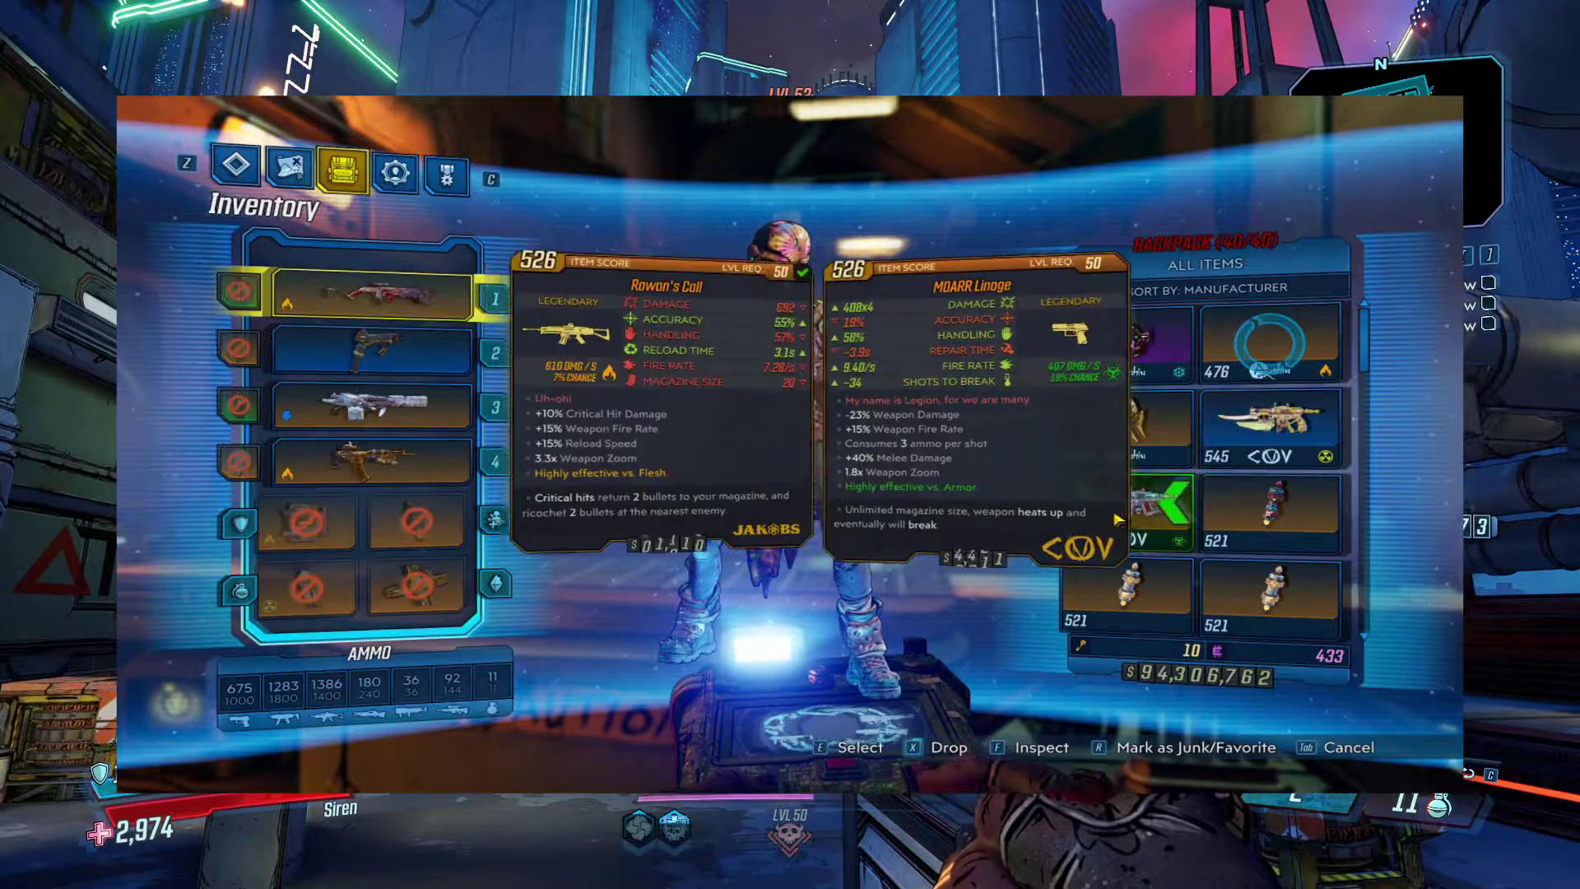
{"action": "left_click", "coordinate": [370, 294]}
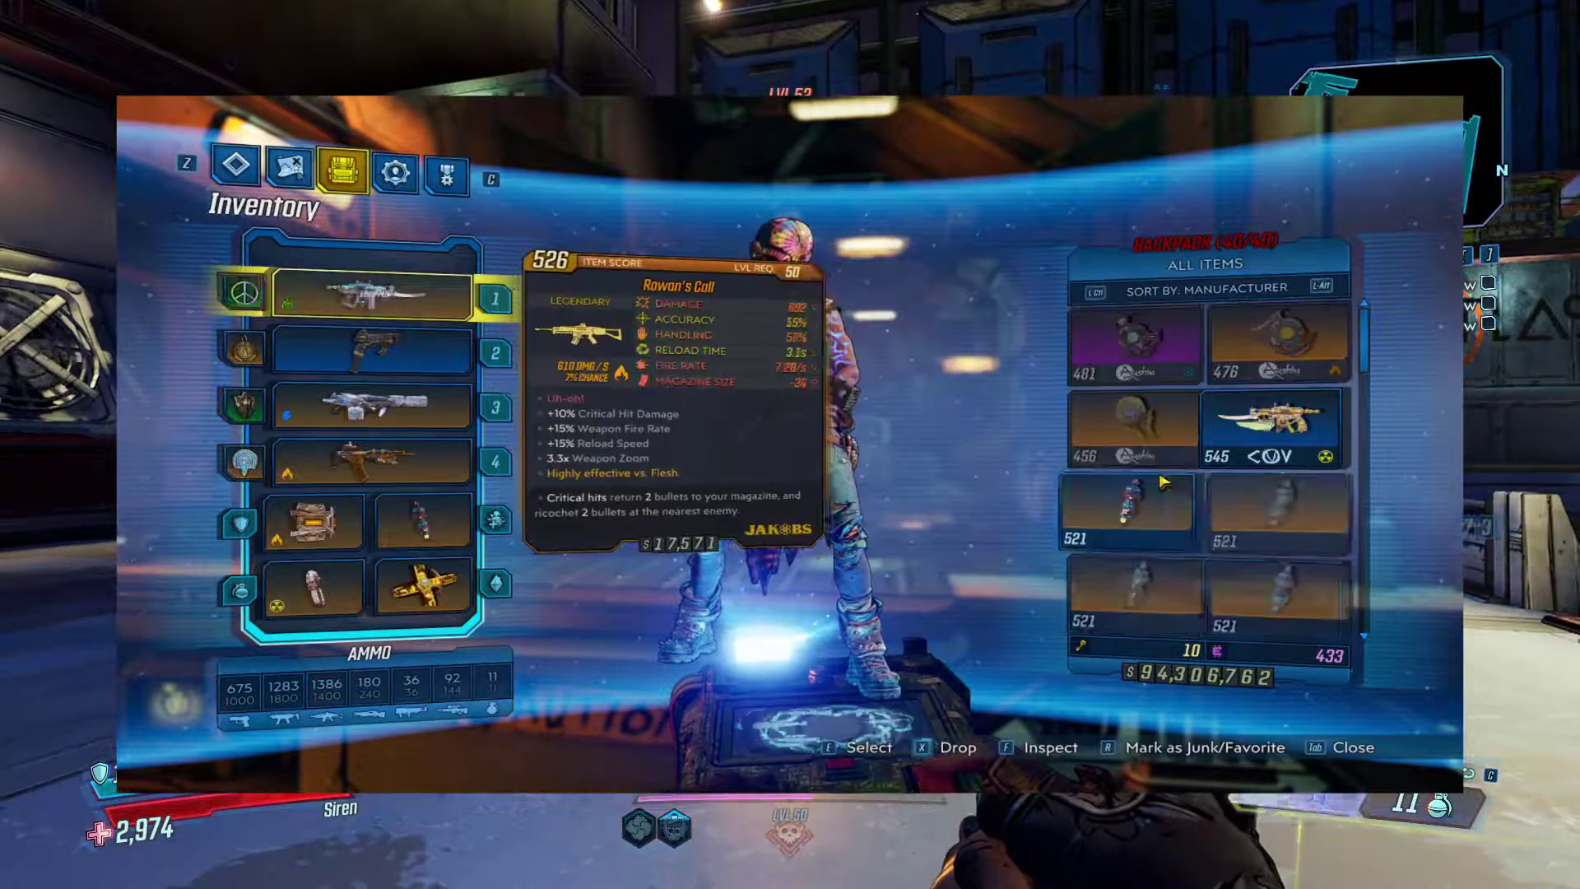
{"action": "scroll", "coordinate": [1193, 482], "scroll_direction": "down", "scroll_amount": 1}
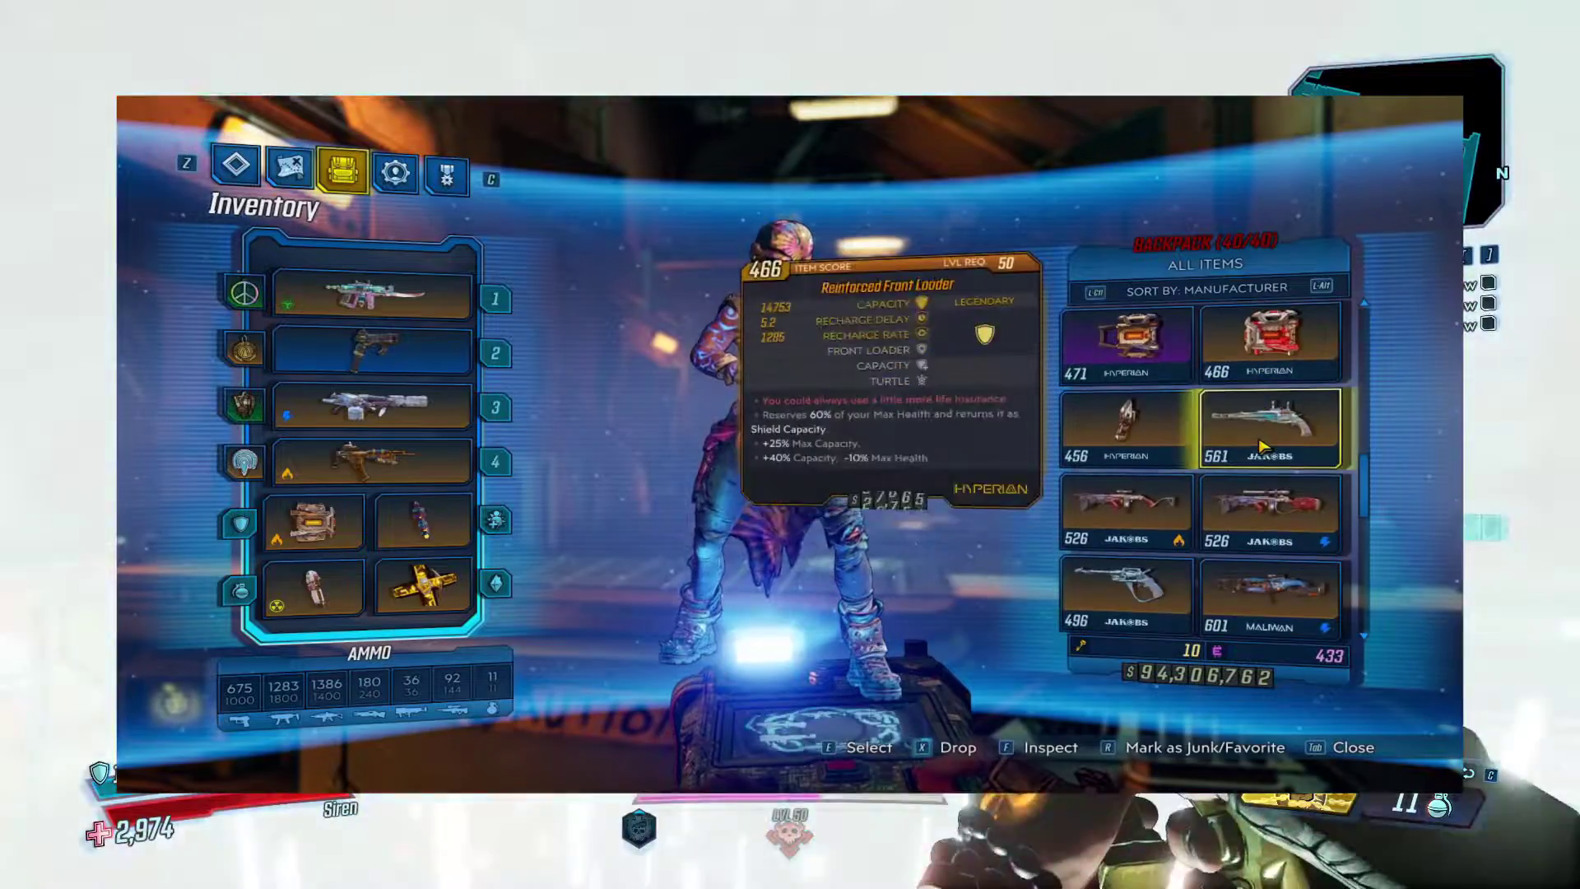
{"action": "left_click", "coordinate": [1263, 446]}
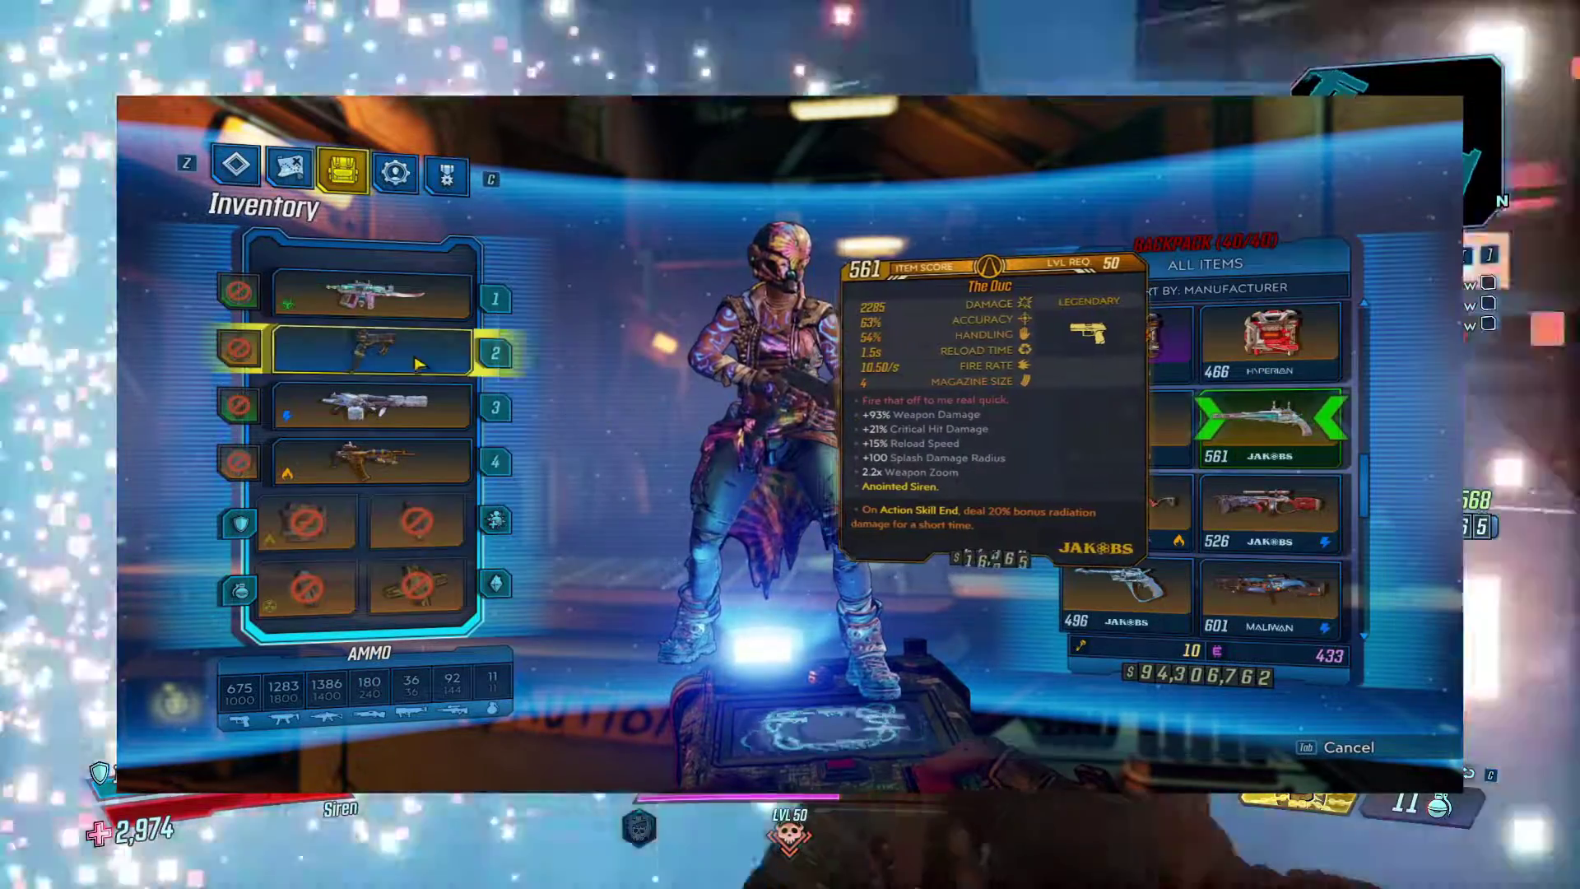
{"action": "left_click", "coordinate": [370, 349]}
Step: Equip The Flood pistol in weapon slot 3 and choose the Expert ASMD for weapon slot 4
{"action": "left_click", "coordinate": [1158, 587]}
{"action": "left_click", "coordinate": [370, 403]}
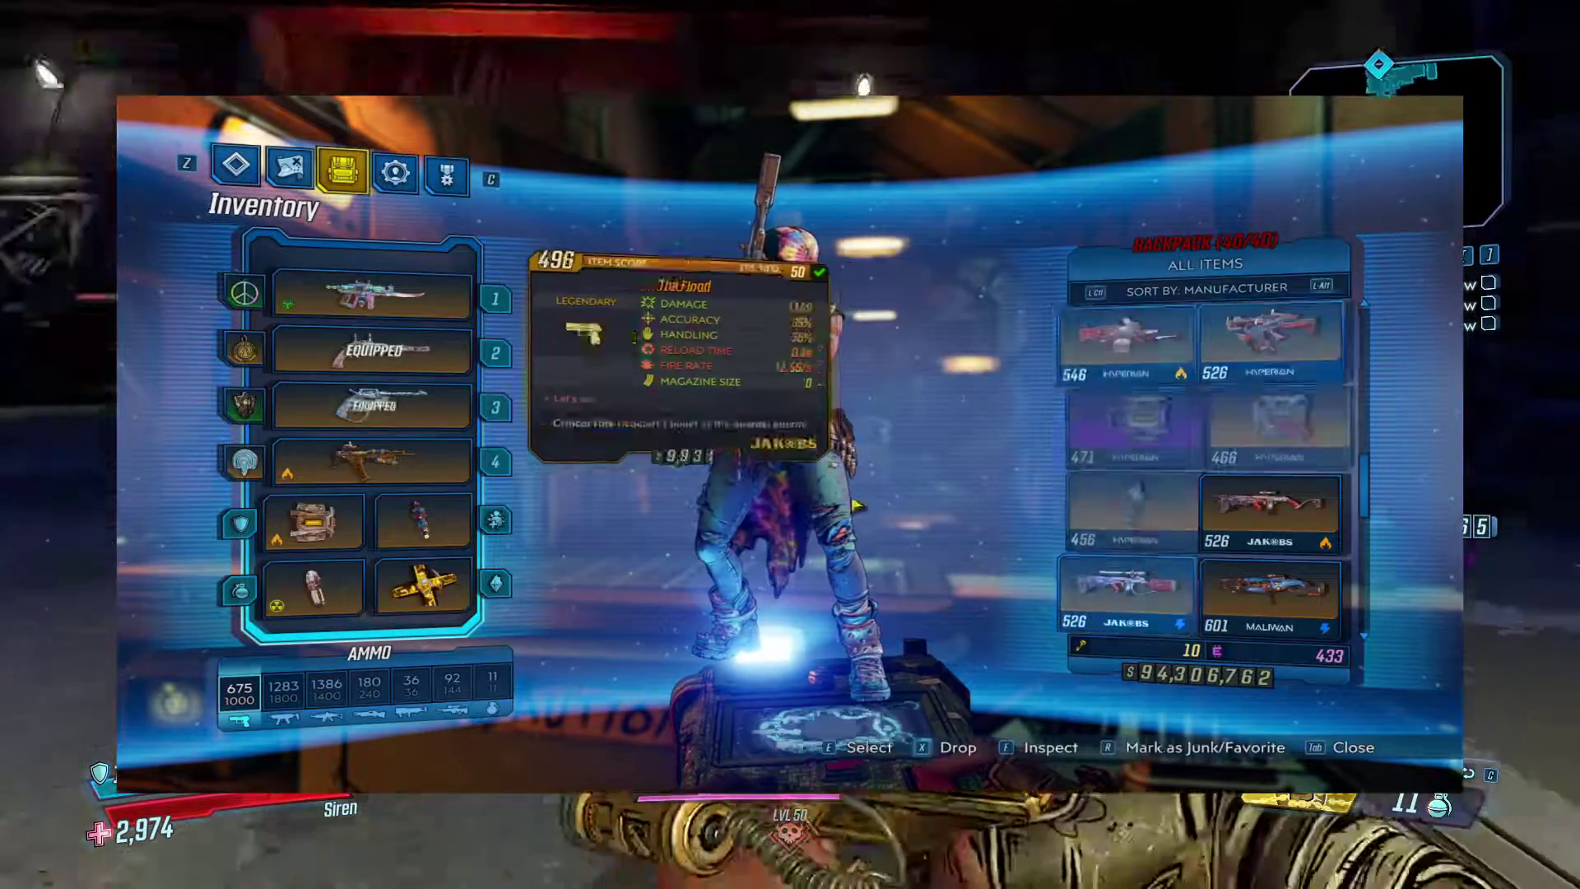
{"action": "scroll", "coordinate": [1274, 436], "scroll_direction": "down", "scroll_amount": 2}
{"action": "left_click", "coordinate": [1274, 436]}
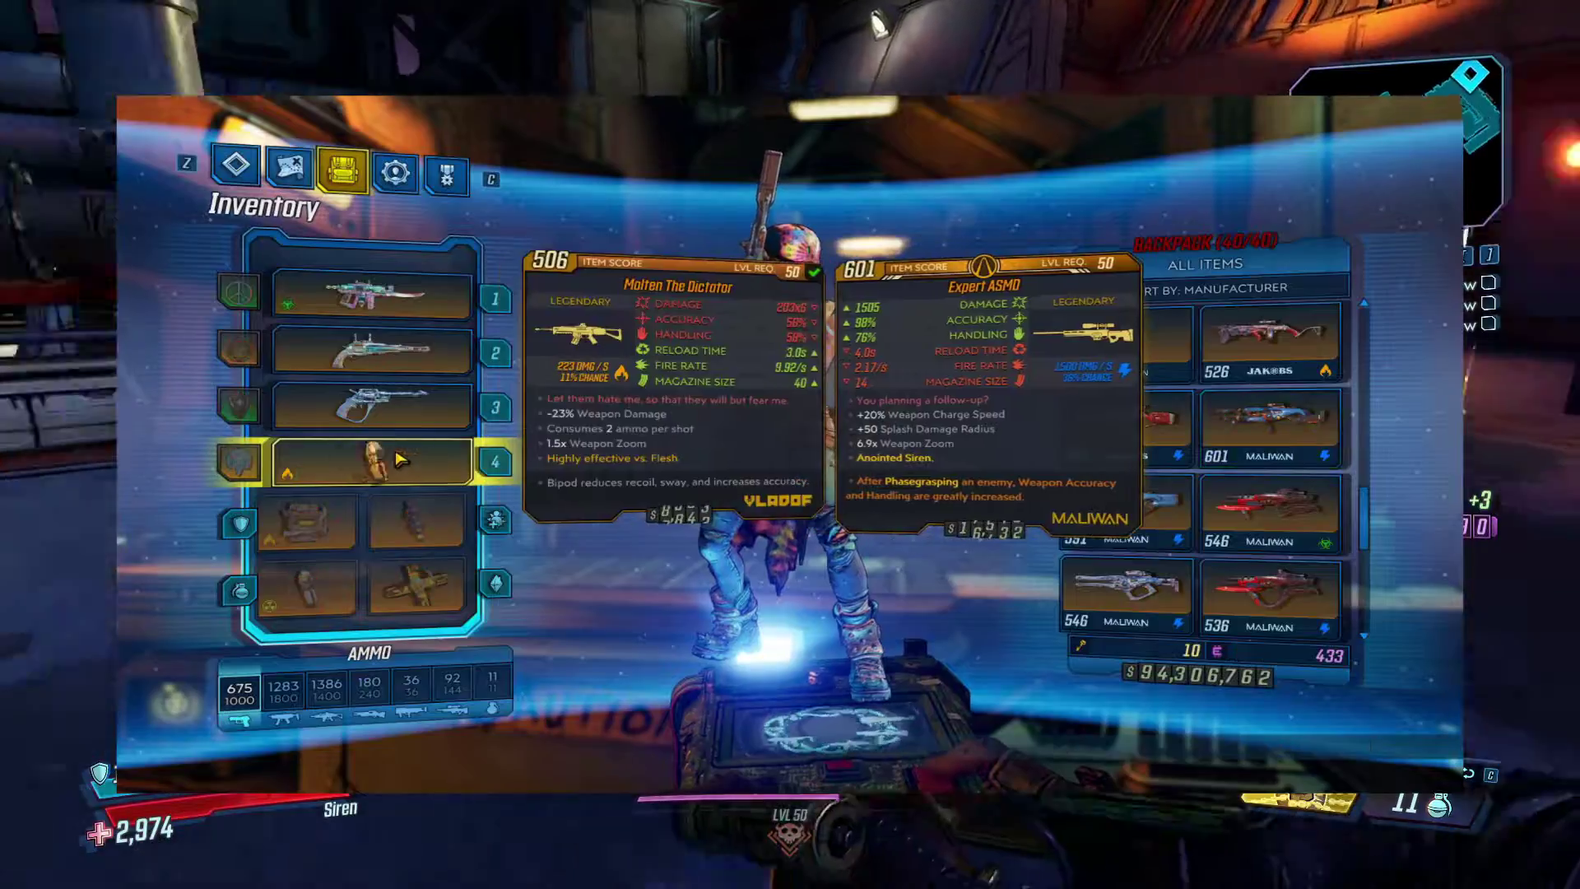
Step: Leave the inventory and test-fire the equipped MOARR Linoge down the shooting range
{"action": "key", "text": "Tab"}
{"action": "key", "text": "4"}
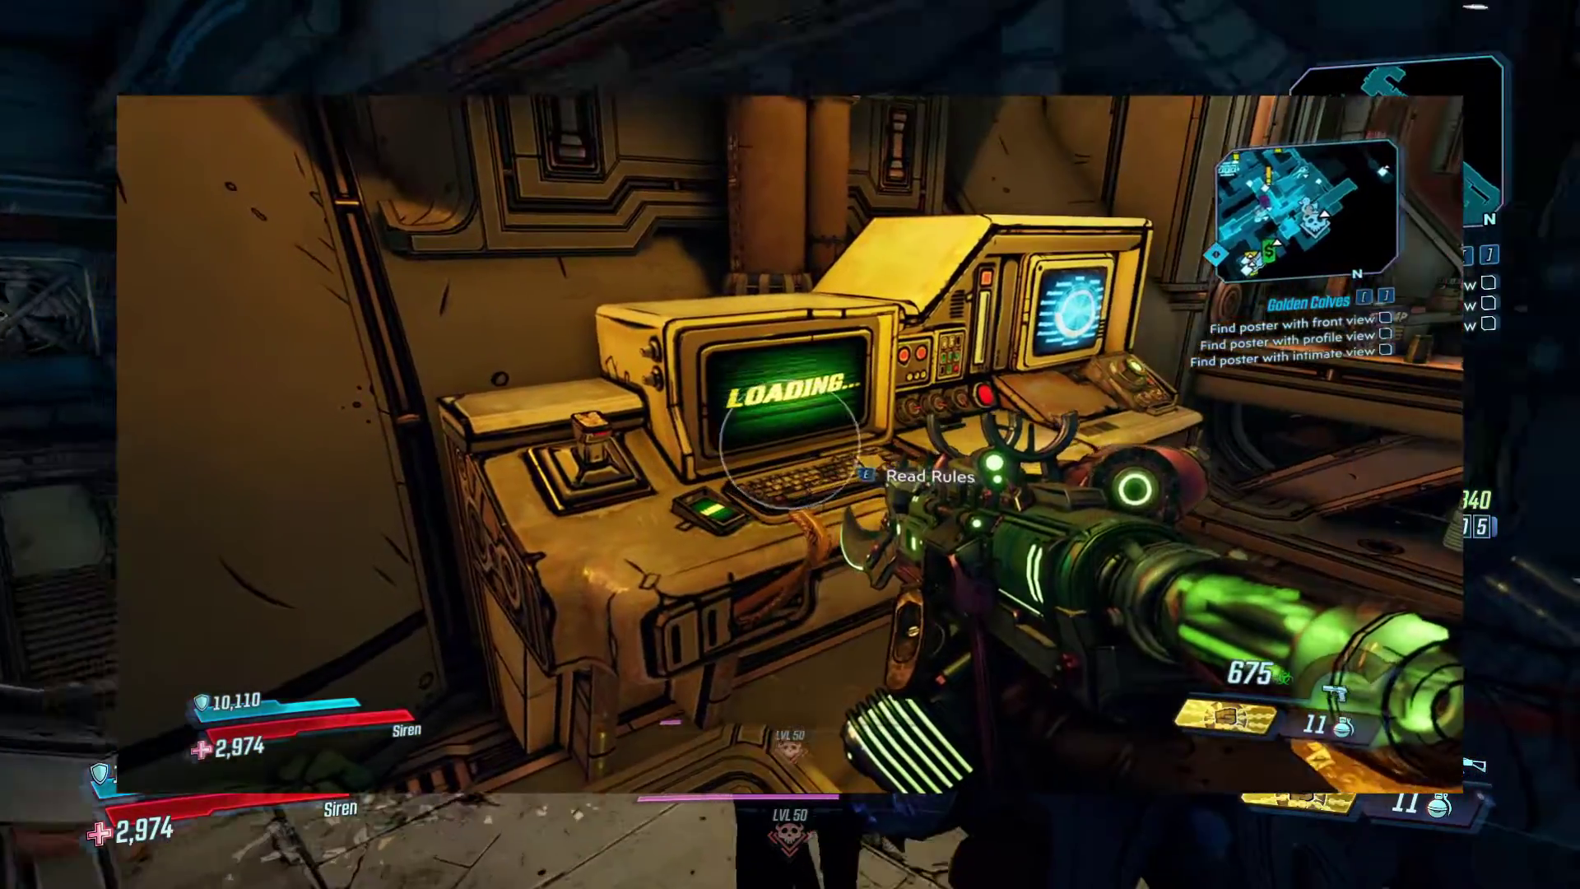
{"action": "key", "text": "e"}
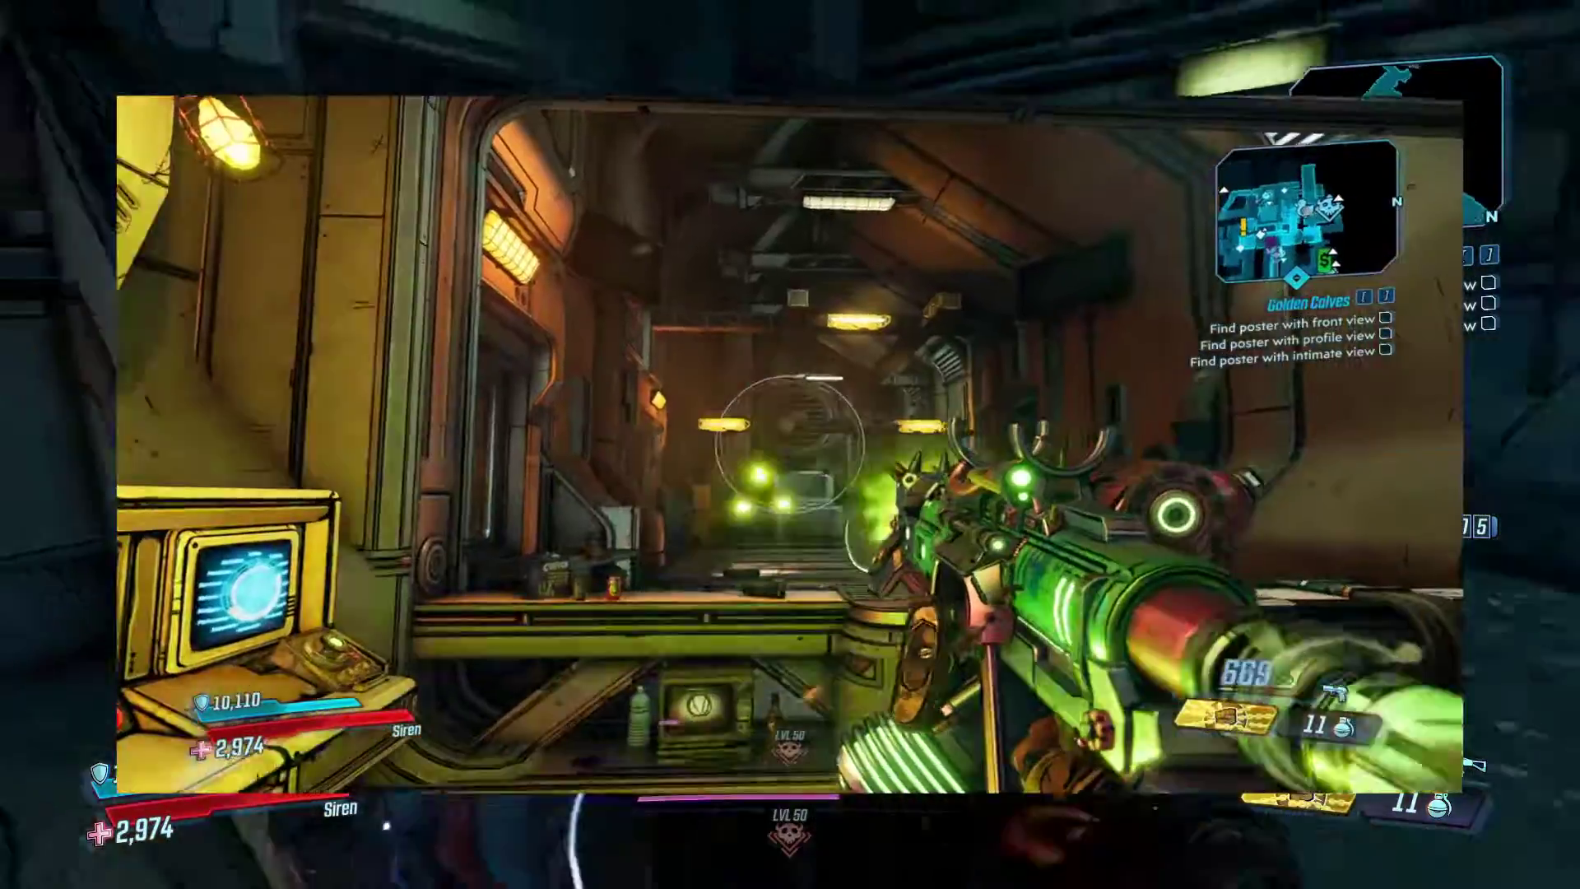